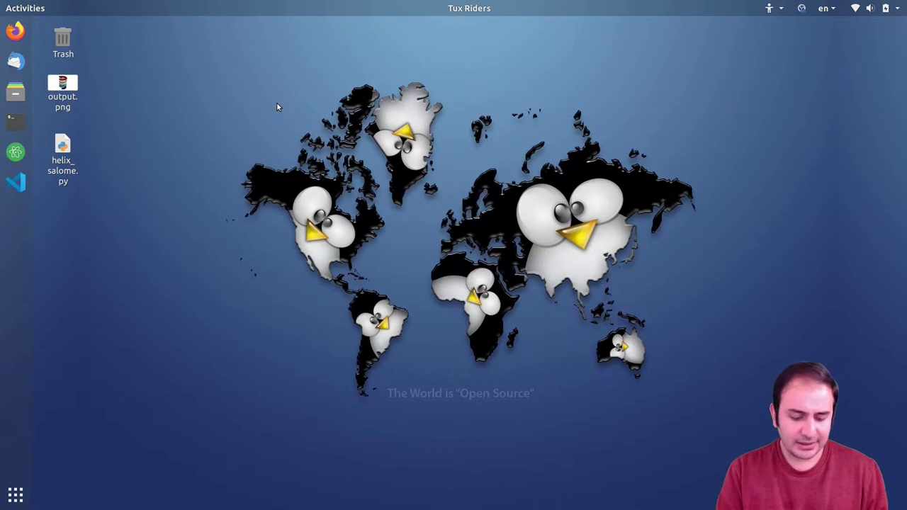
# - Launch SALOME from a new terminal with the salome command
pyautogui.hotkey('ctrl', 'alt', 't')
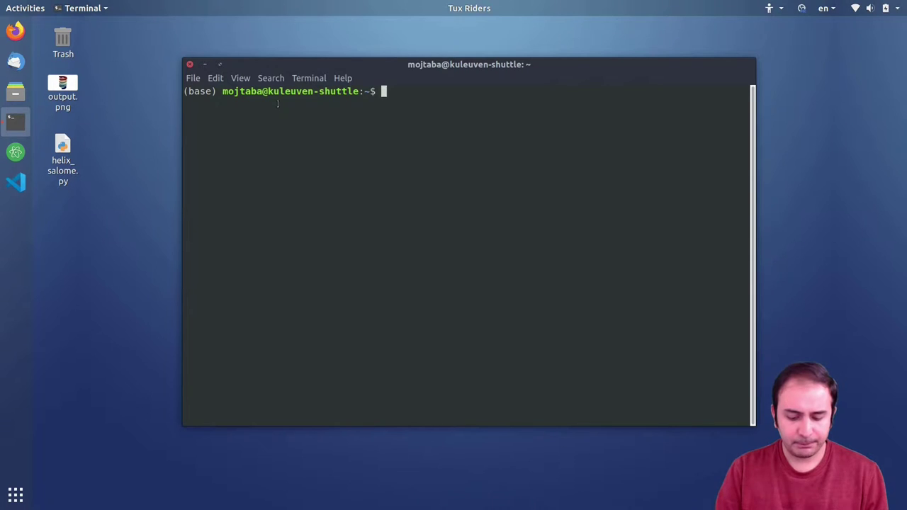
pyautogui.write('salome')
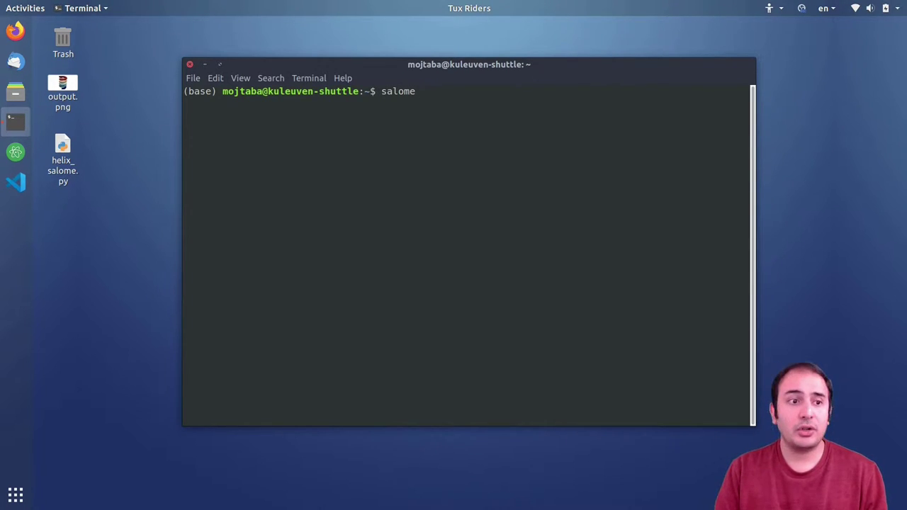
pyautogui.press('Return')
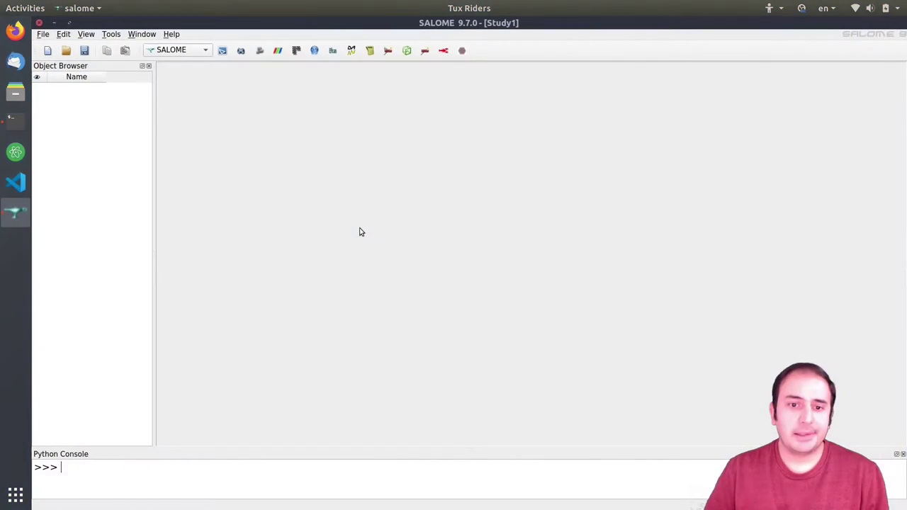
# - Activate the Shaper module from the toolbar module selector
pyautogui.click(195, 50)
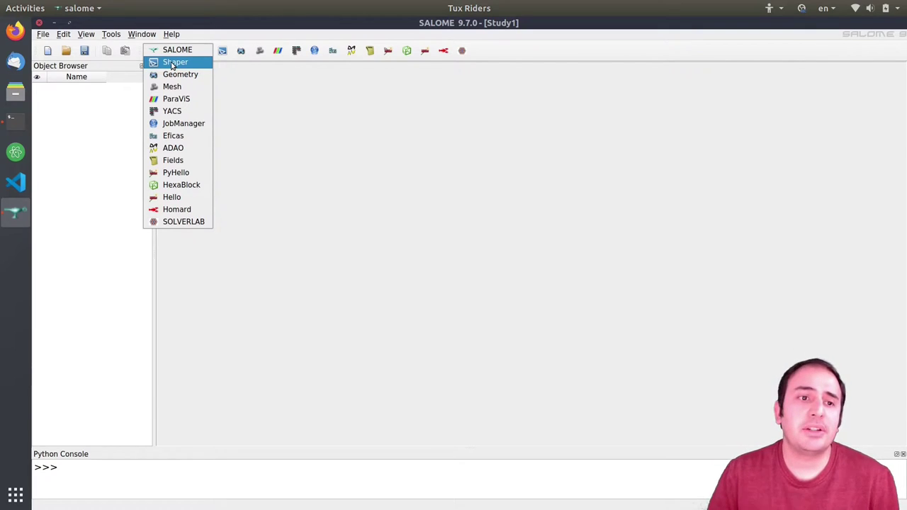
pyautogui.click(174, 62)
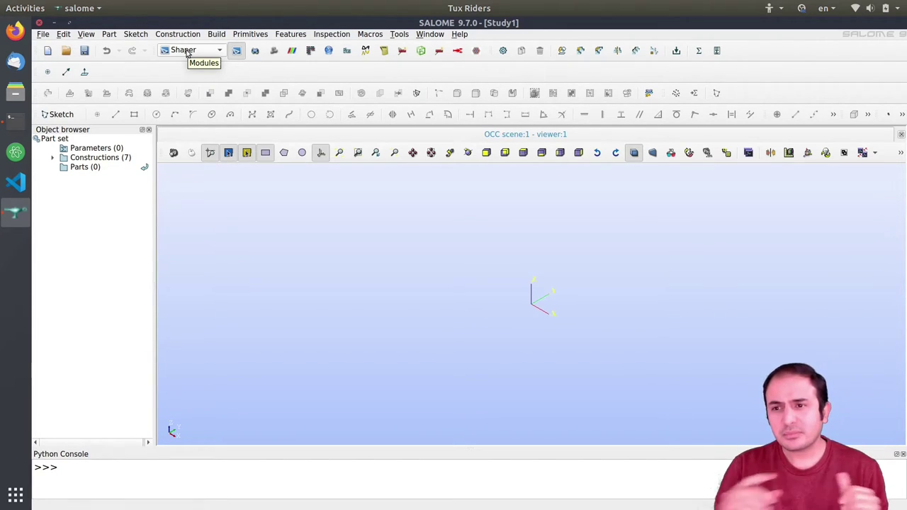
pyautogui.click(186, 51)
pyautogui.press('Escape')
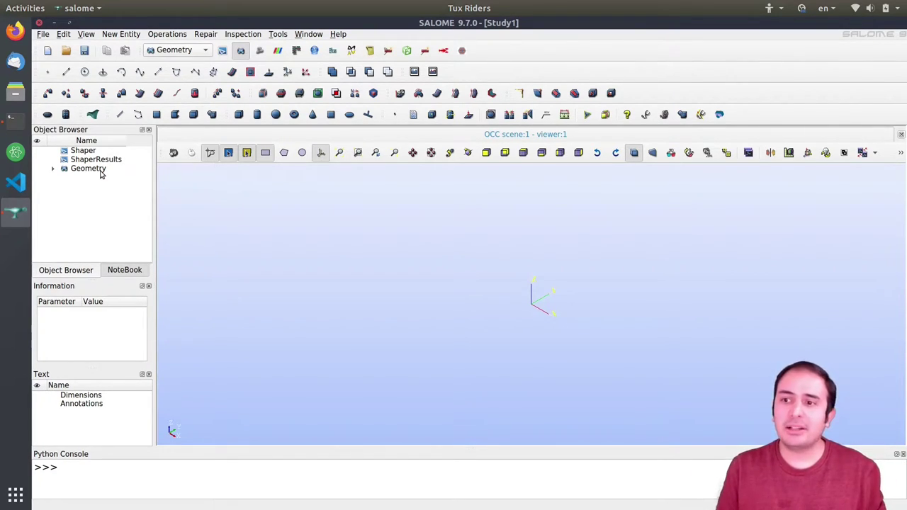
# - Minimize SALOME and open helix_salome.py from the desktop in Atom
pyautogui.click(54, 23)
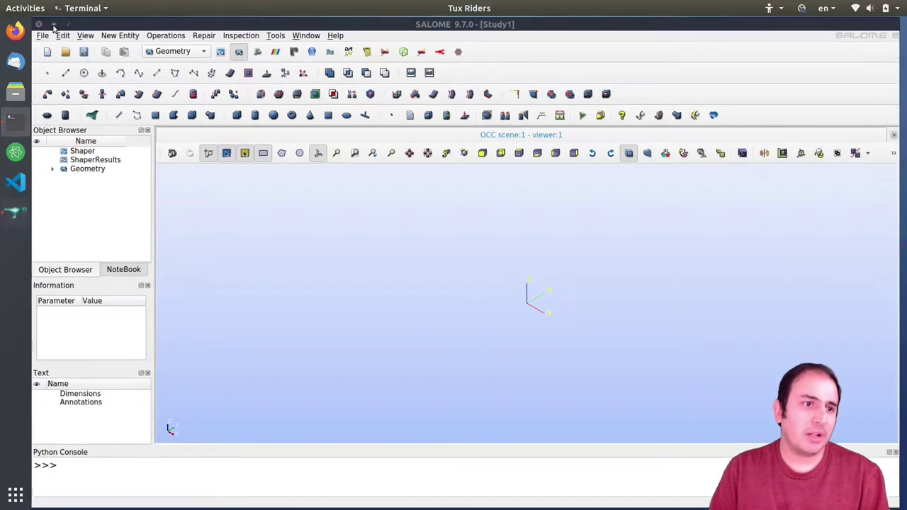
pyautogui.rightClick(63, 142)
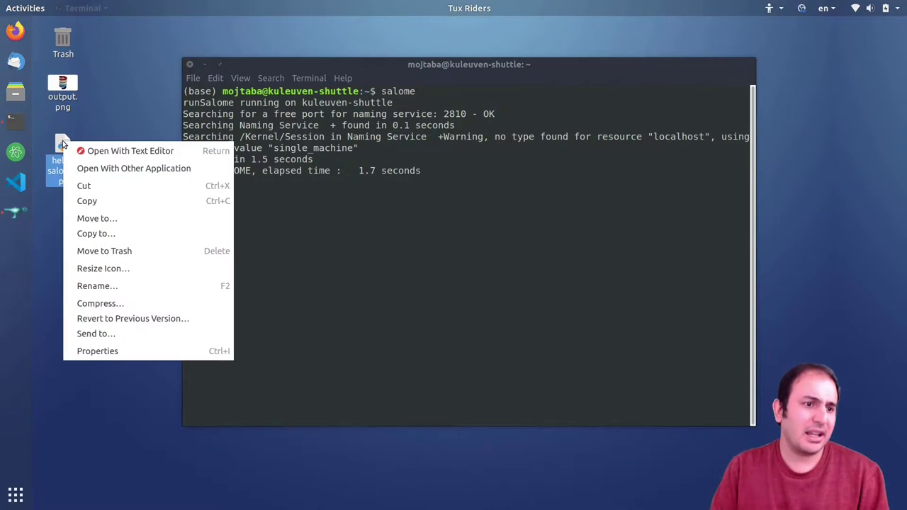
pyautogui.click(102, 121)
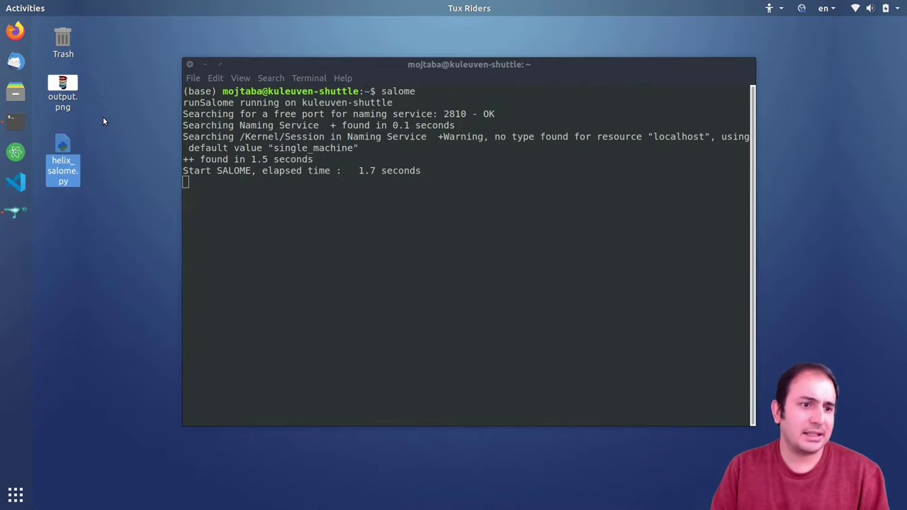
pyautogui.rightClick(63, 147)
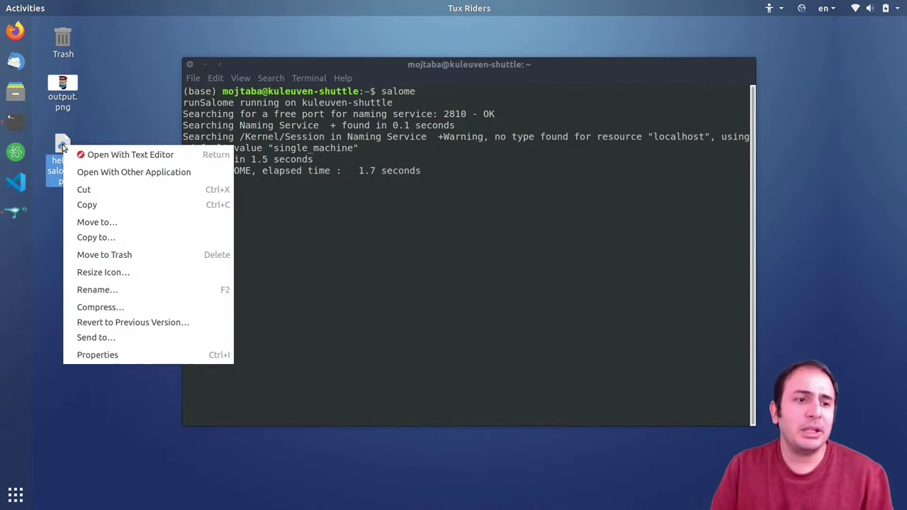
pyautogui.click(110, 154)
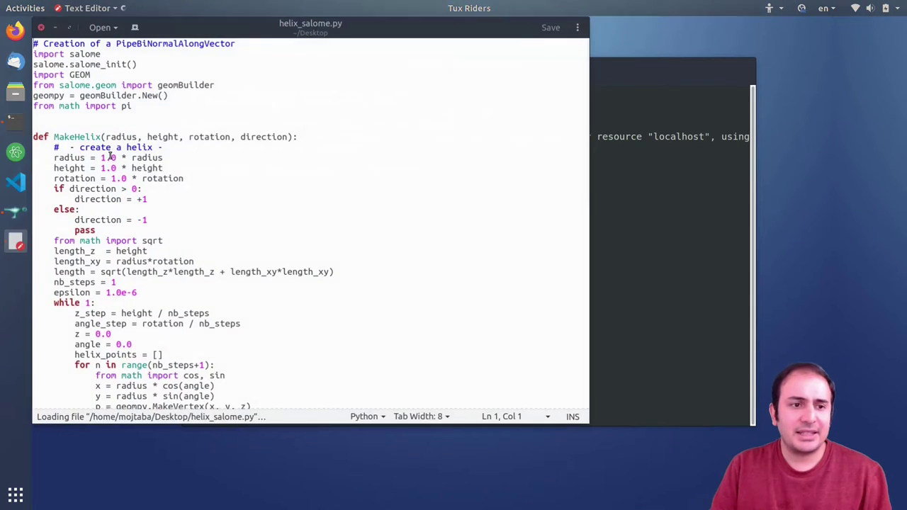
pyautogui.hotkey('ctrl', 'q')
pyautogui.rightClick(63, 149)
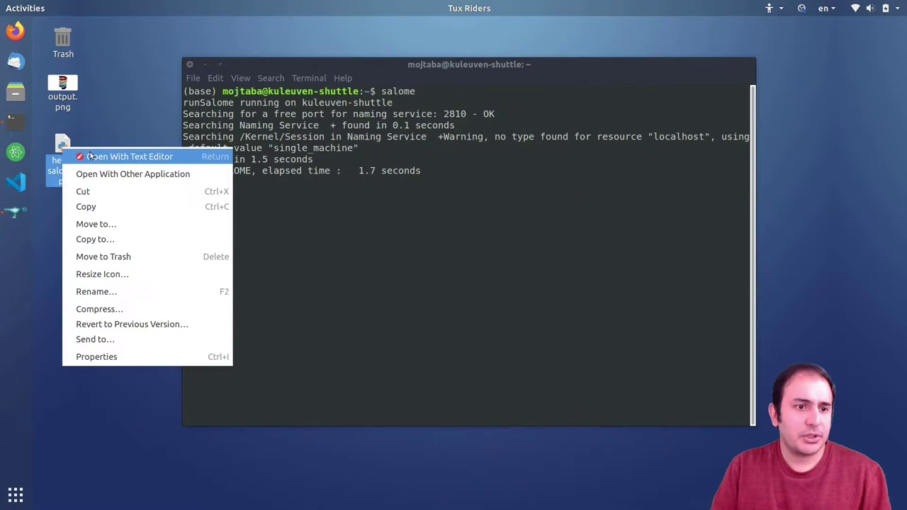
pyautogui.click(98, 173)
pyautogui.click(541, 159)
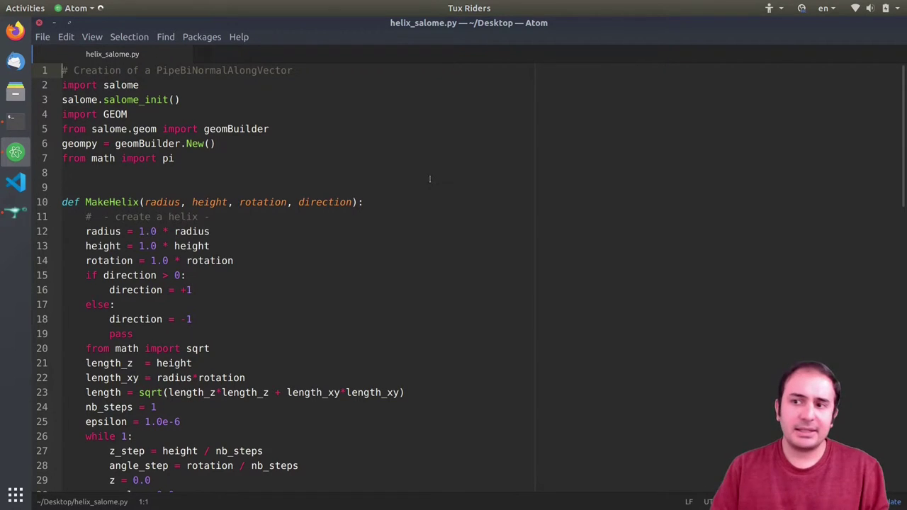
# - Review the MakeSpring function in helix_salome.py, then open output.png in Image Viewer
pyautogui.scroll(-3, 213, 213)
pyautogui.scroll(2, 131, 183)
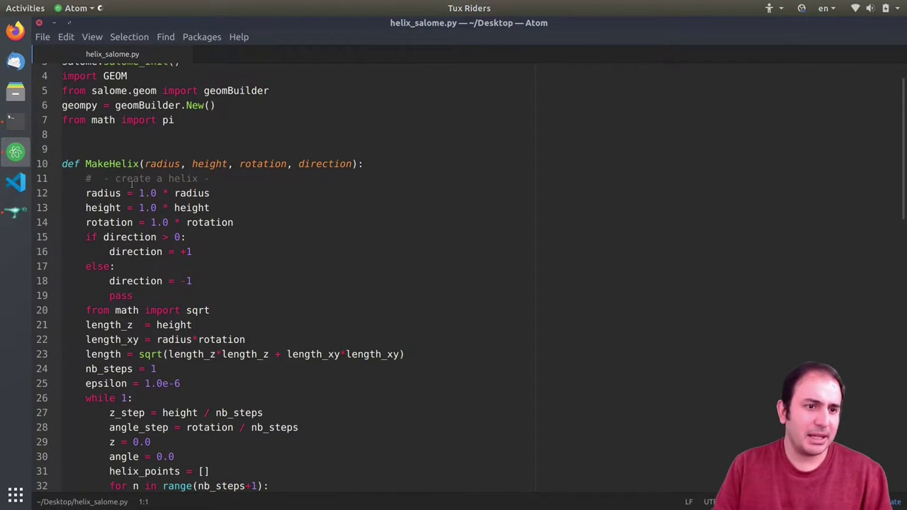
pyautogui.scroll(-10, 163, 211)
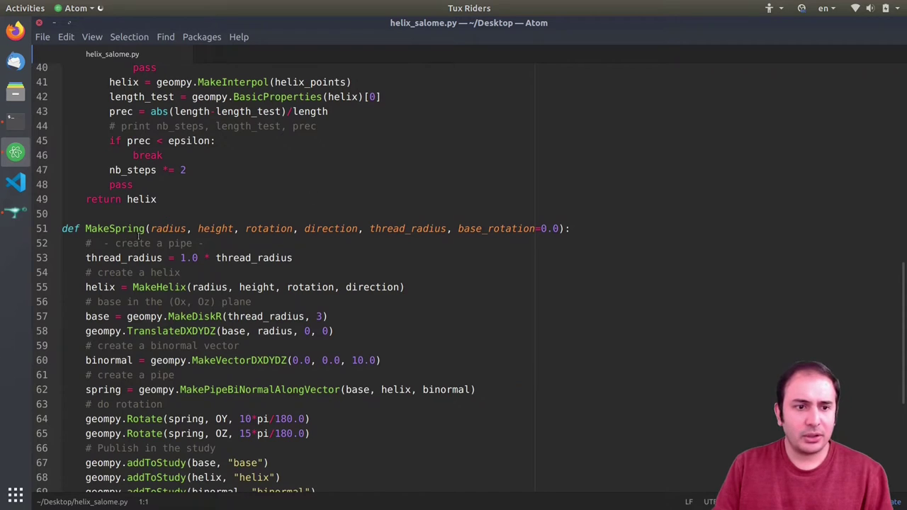
pyautogui.doubleClick(109, 228)
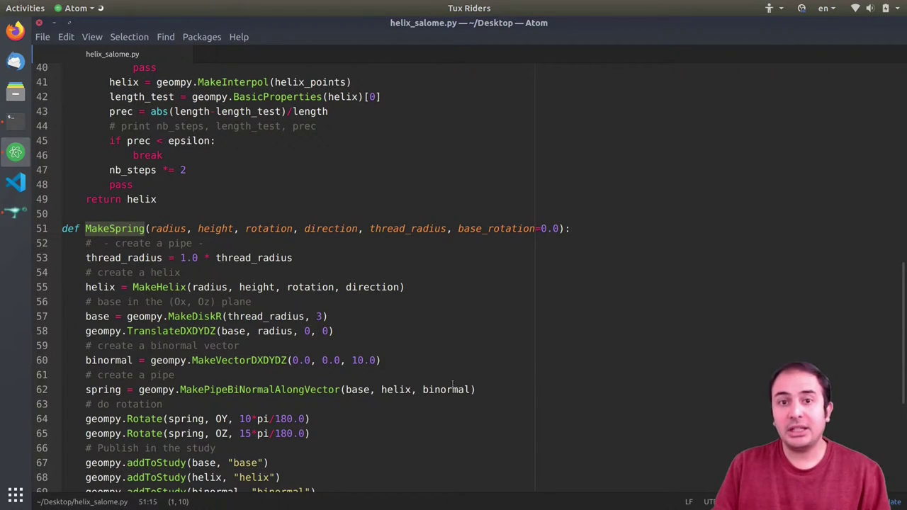
pyautogui.scroll(-3, 453, 384)
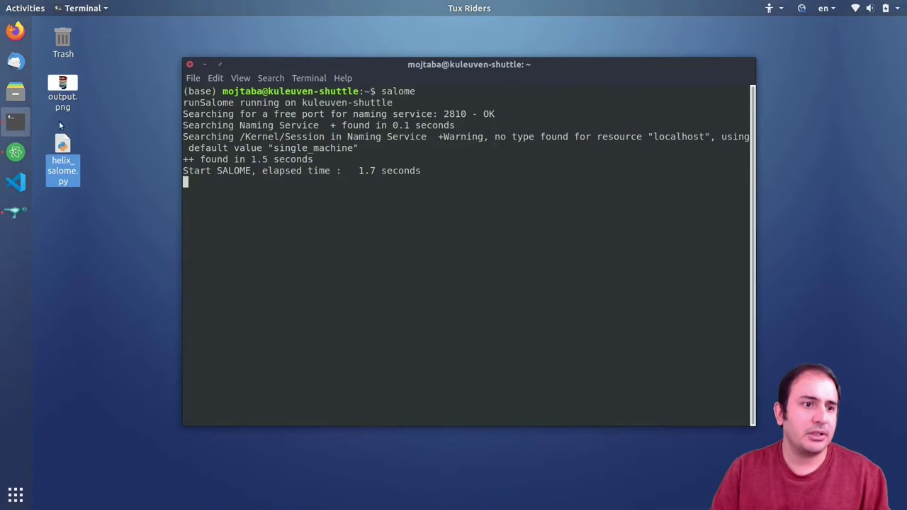
pyautogui.doubleClick(62, 92)
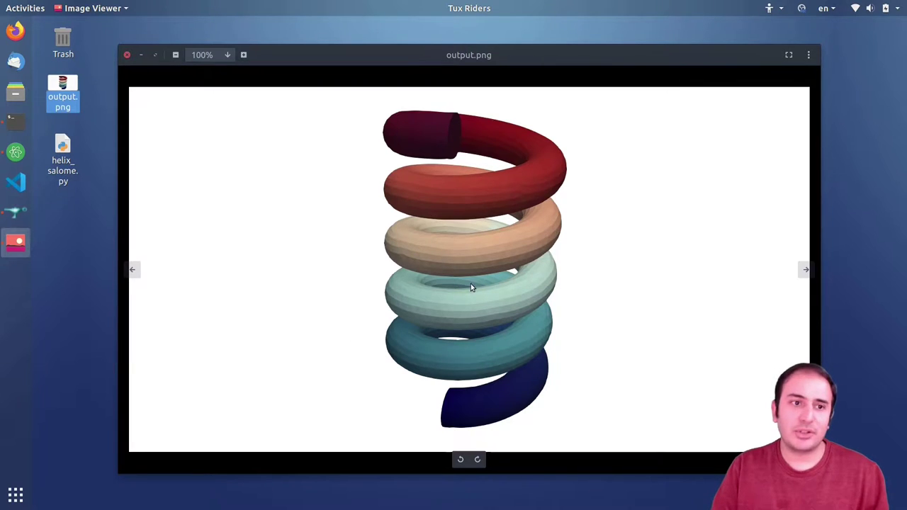
# - Close the output.png spring image and bring Atom back to the front
pyautogui.click(126, 56)
pyautogui.click(15, 154)
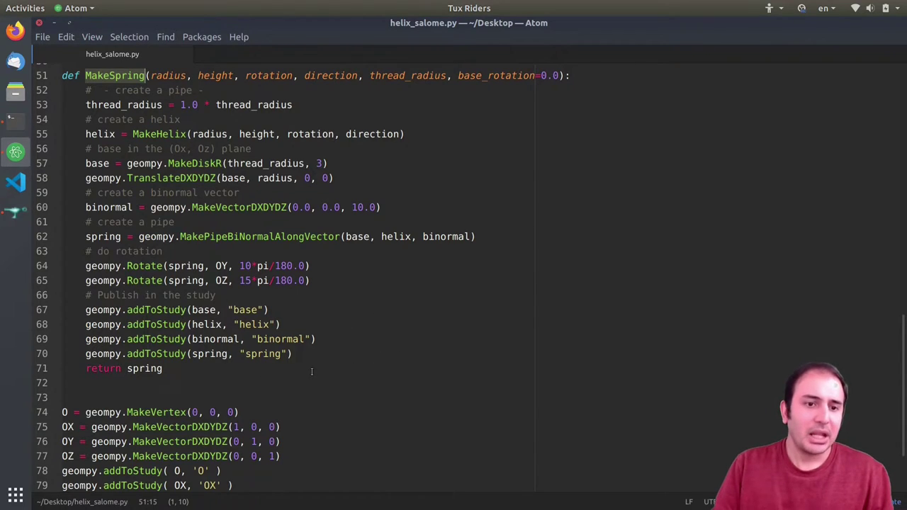
# - Scroll to the MakeSpring call on line 83 and select it
pyautogui.scroll(-2, 311, 371)
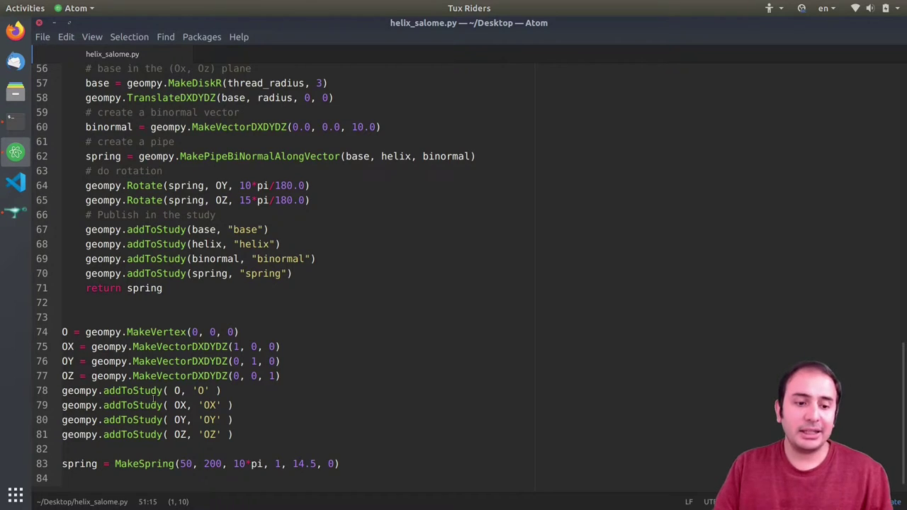
pyautogui.doubleClick(144, 463)
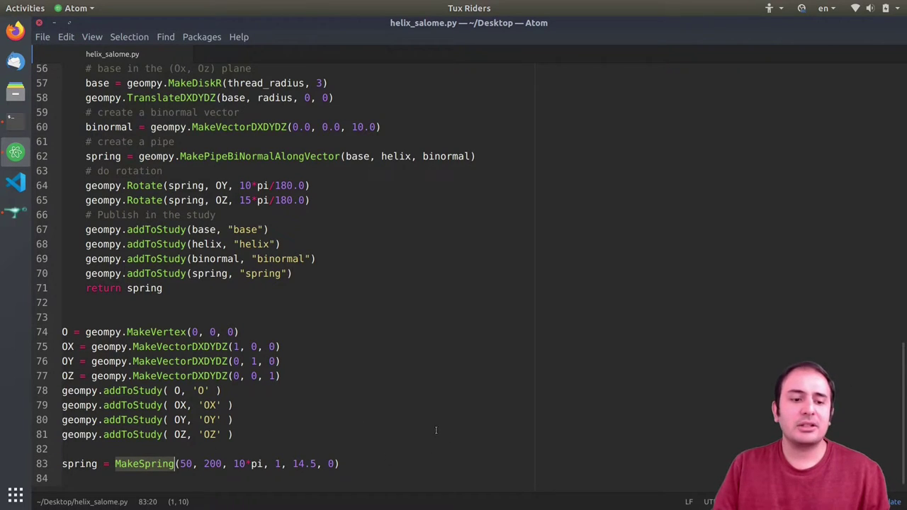
pyautogui.scroll(17, 194, 294)
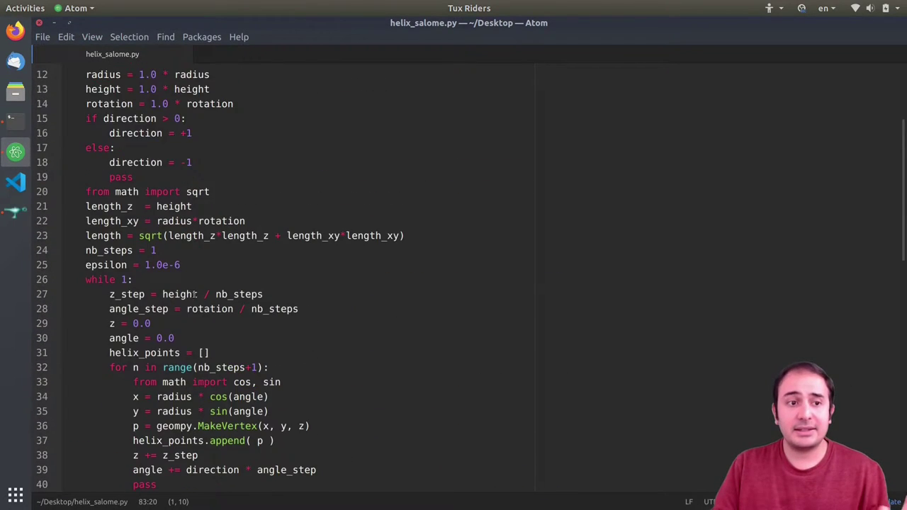
pyautogui.scroll(3, 139, 105)
pyautogui.scroll(-10, 161, 331)
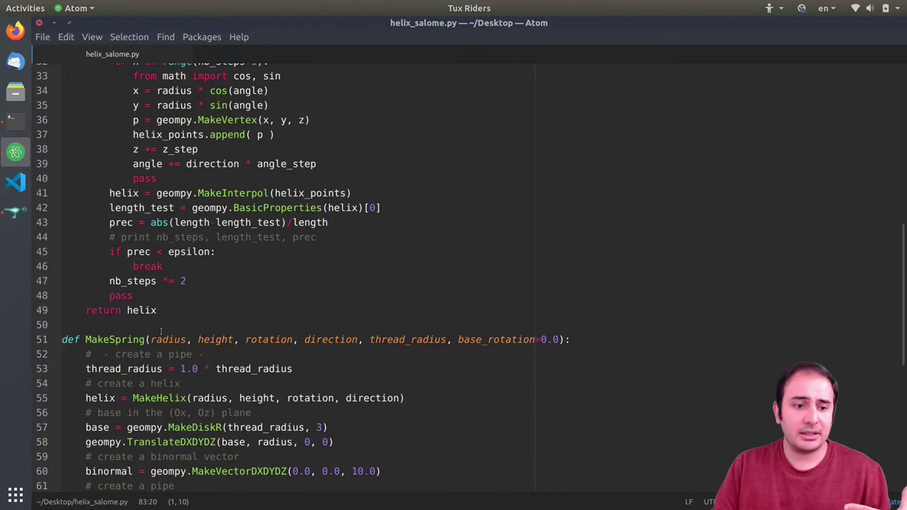
pyautogui.scroll(-5, 137, 341)
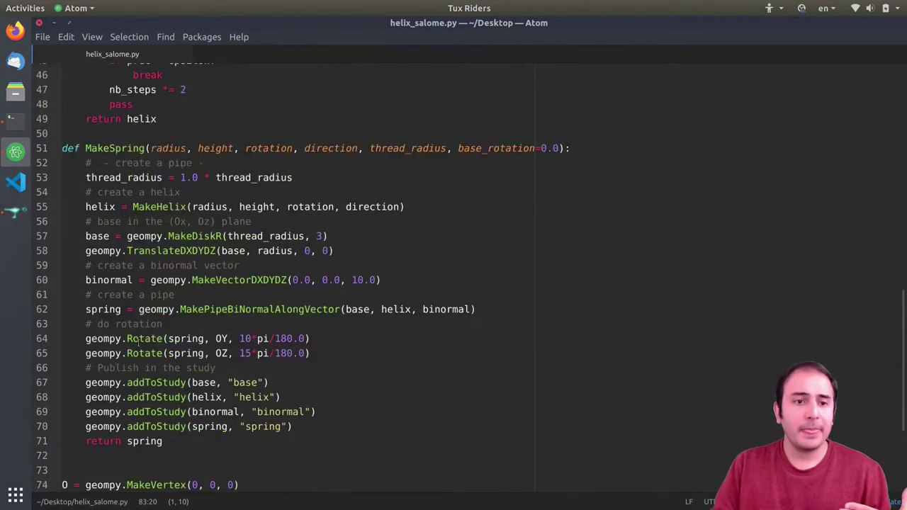
pyautogui.scroll(2, 166, 190)
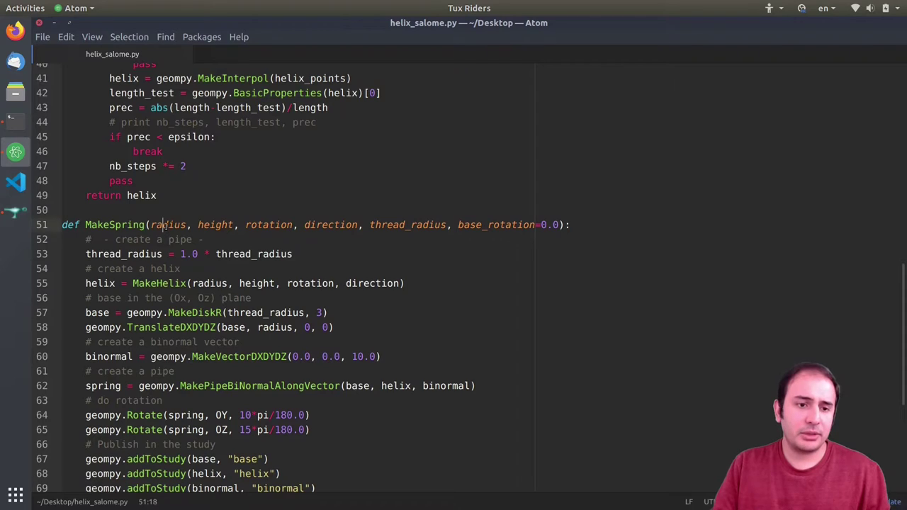
# - Highlight MakeSpring's radius, height, rotation and direction parameters in its definition
pyautogui.doubleClick(168, 225)
pyautogui.doubleClick(215, 224)
pyautogui.click(264, 225)
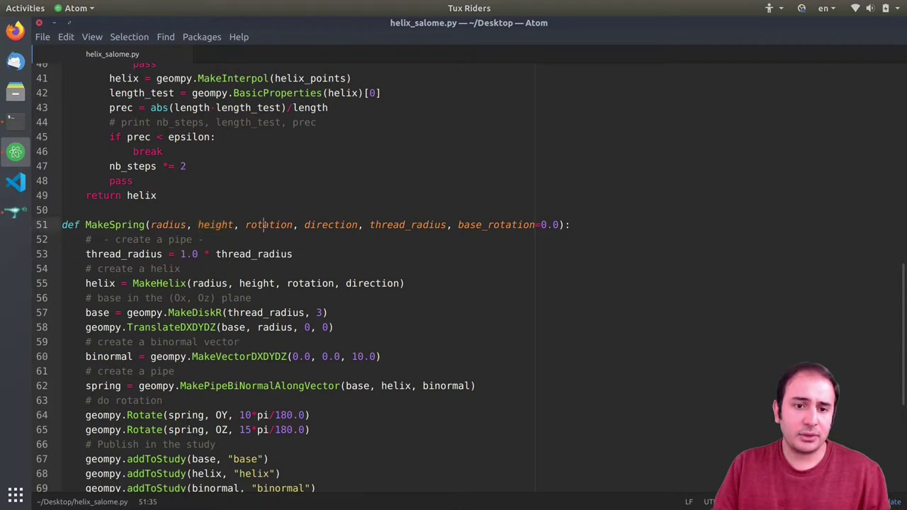
pyautogui.doubleClick(331, 225)
# - Select the call's values 50 and 200 and the 10*pi argument on line 83
pyautogui.scroll(-5, 188, 425)
pyautogui.doubleClick(186, 464)
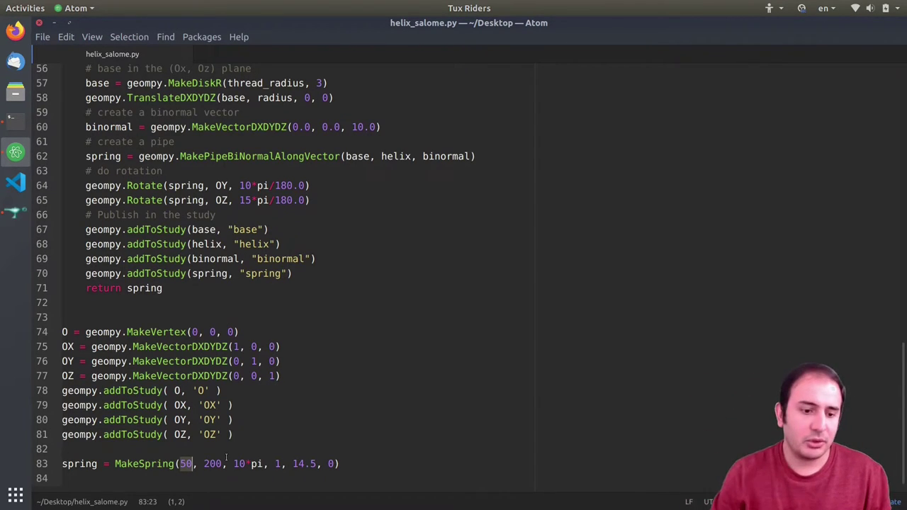
pyautogui.doubleClick(212, 462)
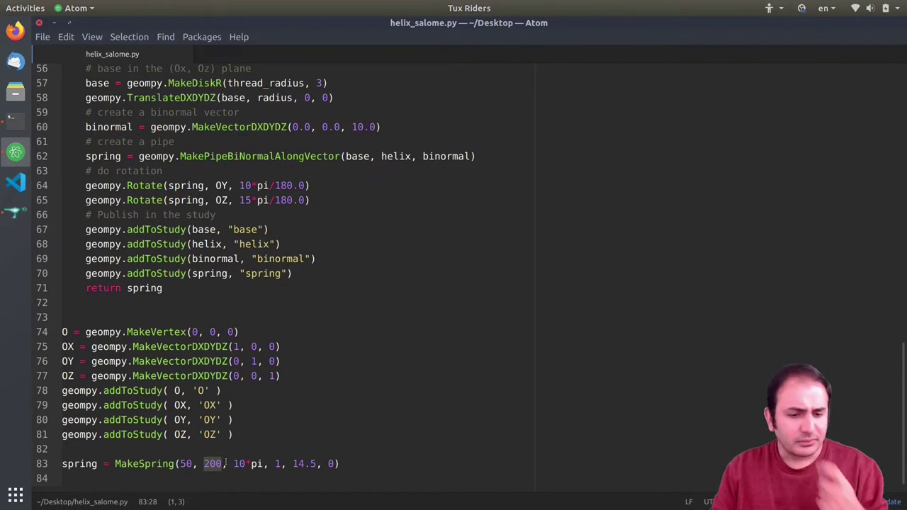
pyautogui.scroll(10, 231, 464)
pyautogui.scroll(-3, 247, 442)
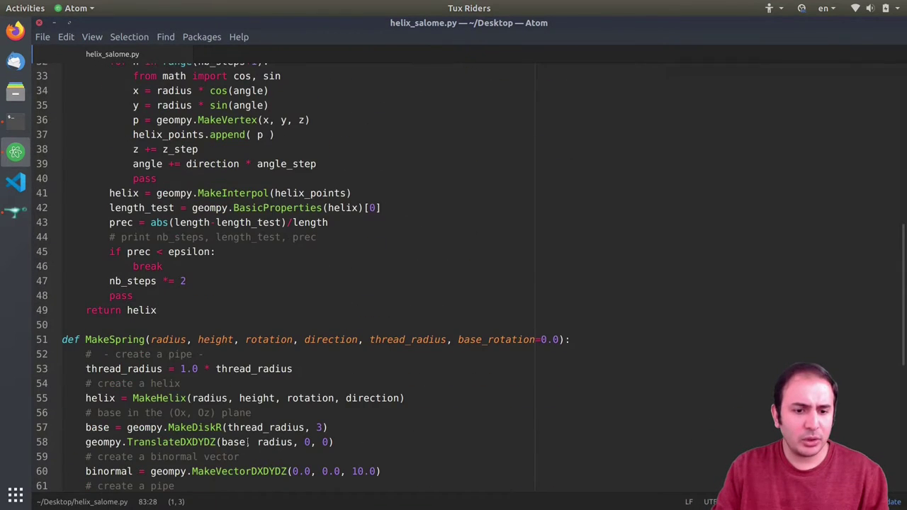
pyautogui.scroll(-8, 260, 366)
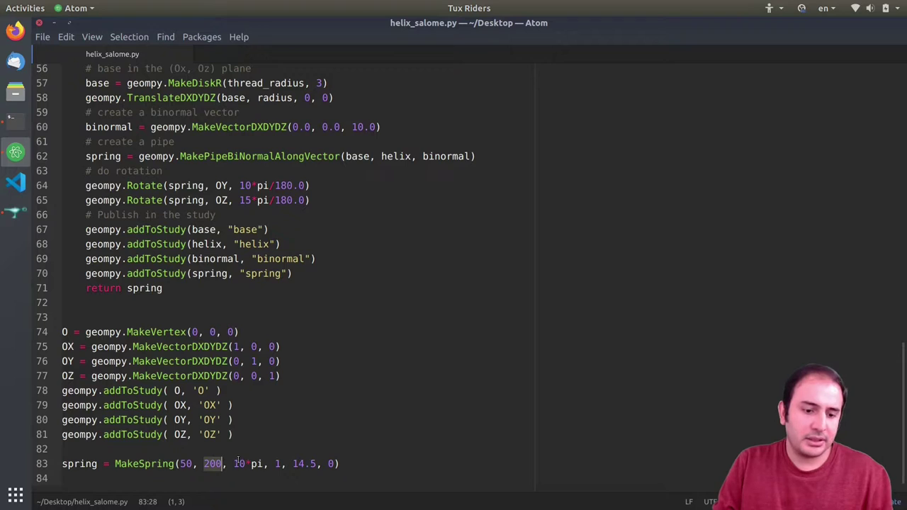
pyautogui.moveTo(234, 463); pyautogui.dragTo(263, 463)
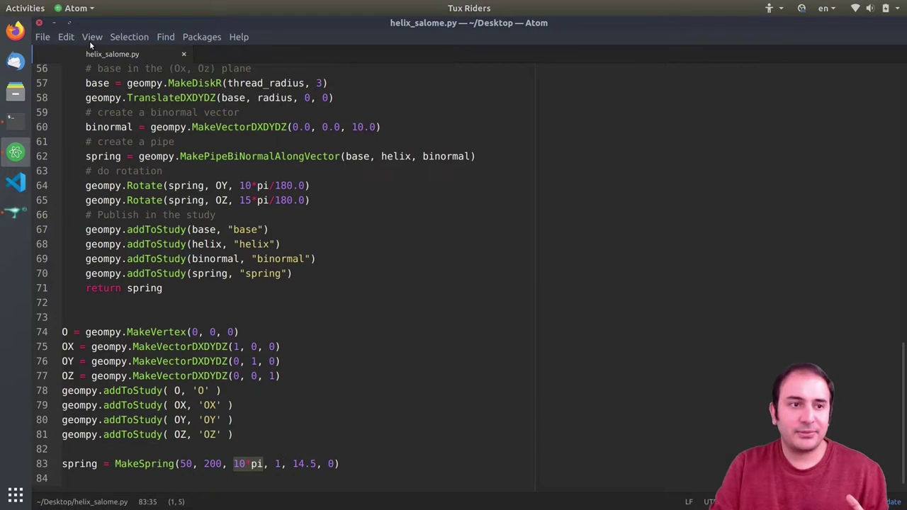
# - Minimize Atom, view the output.png helix picture, then close Image Viewer
pyautogui.click(54, 23)
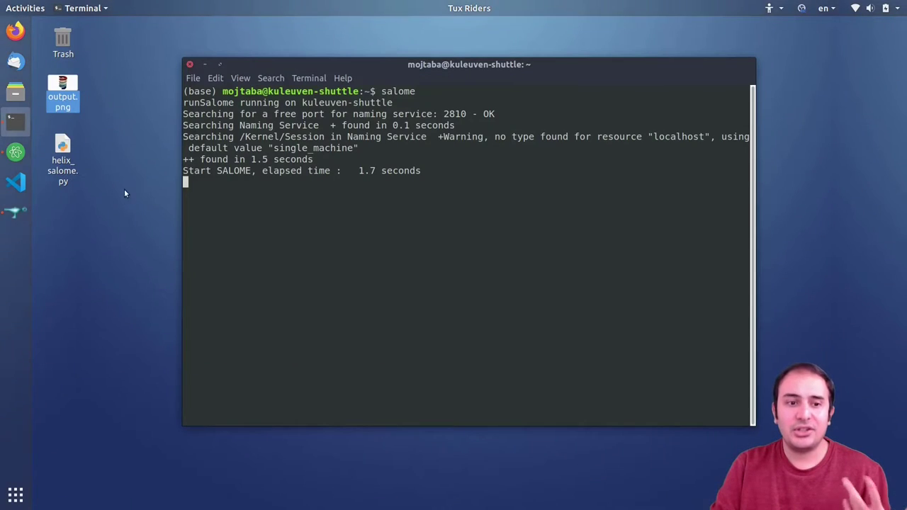
pyautogui.doubleClick(62, 90)
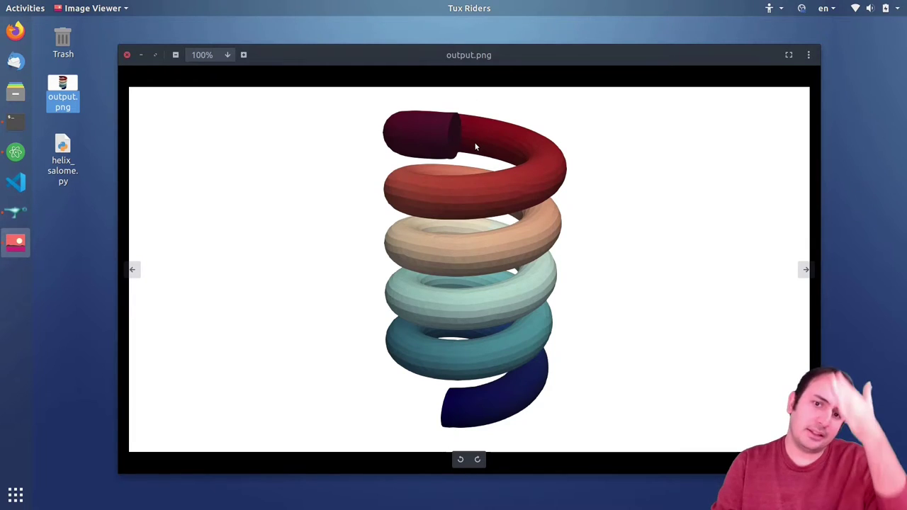
pyautogui.click(125, 55)
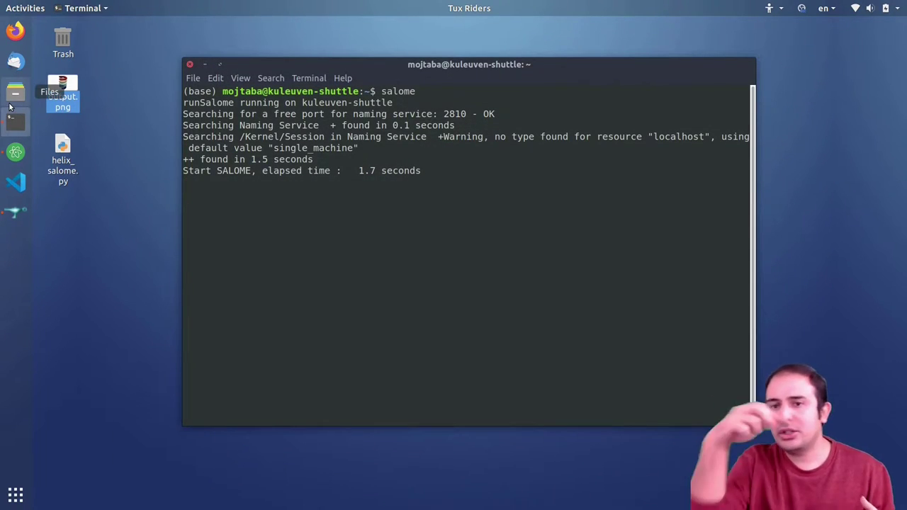
# - Check the top of helix_salome.py in Atom, then close Atom and return to SALOME
pyautogui.click(16, 152)
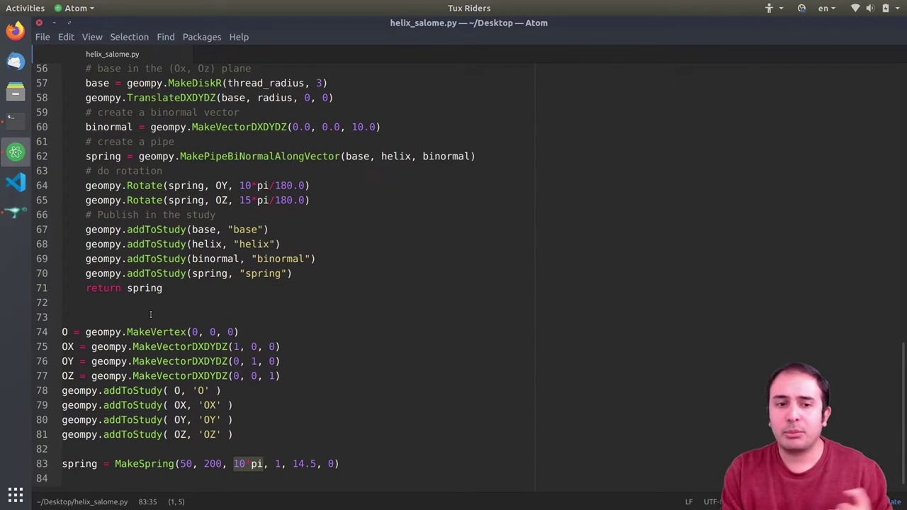
pyautogui.scroll(15, 150, 314)
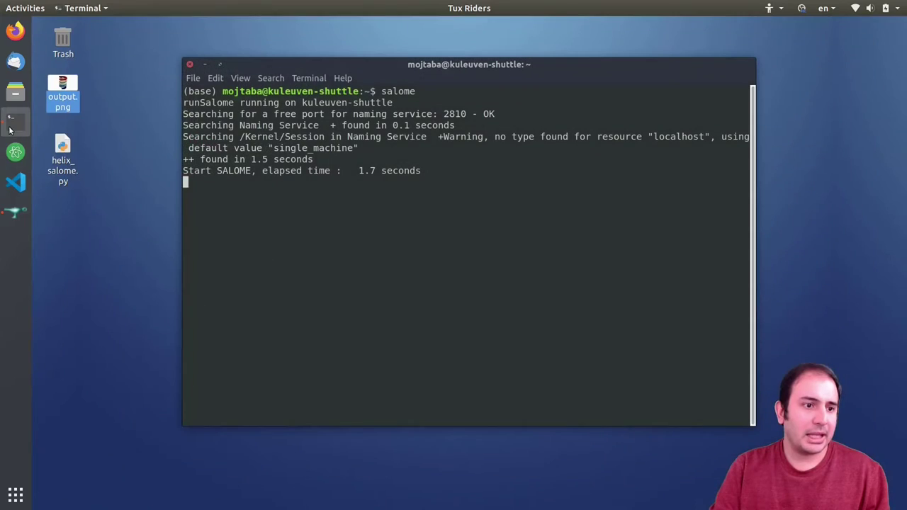
pyautogui.click(39, 23)
pyautogui.click(9, 211)
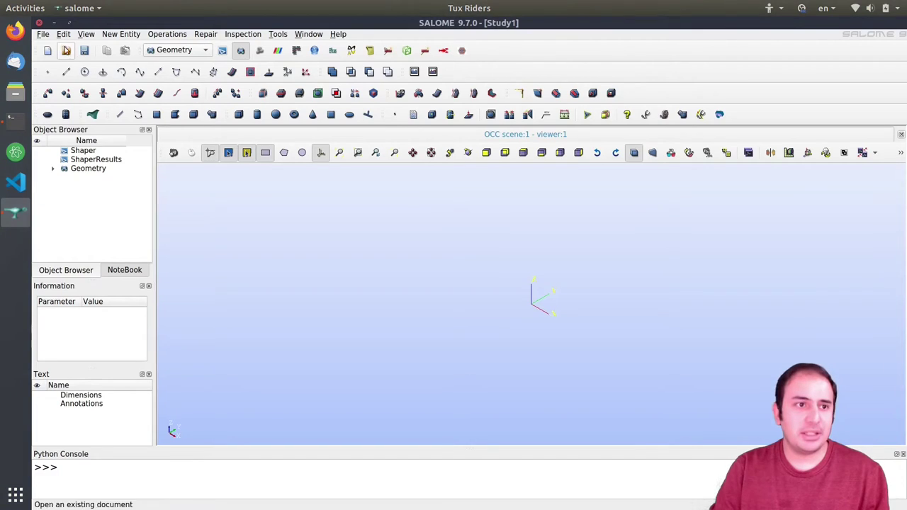
# - Switch SALOME from Geometry to the plain SALOME module and open the File menu
pyautogui.click(182, 51)
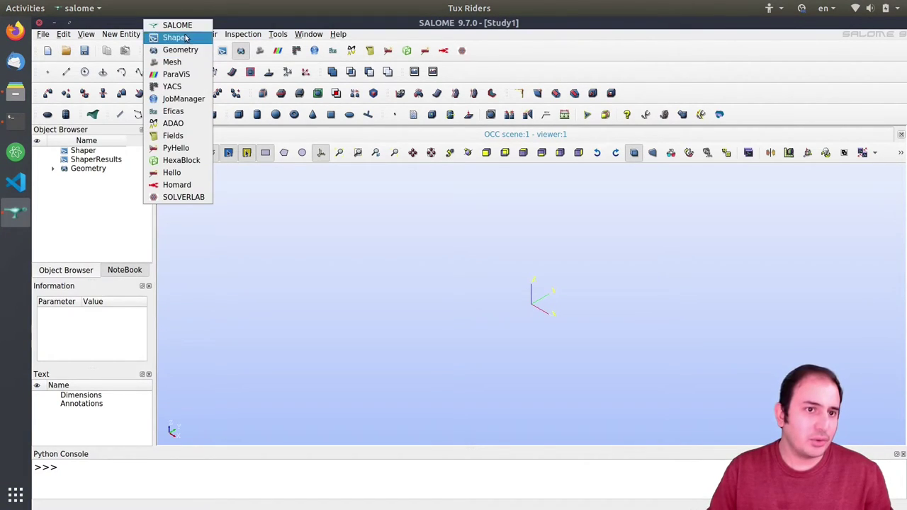
pyautogui.click(173, 27)
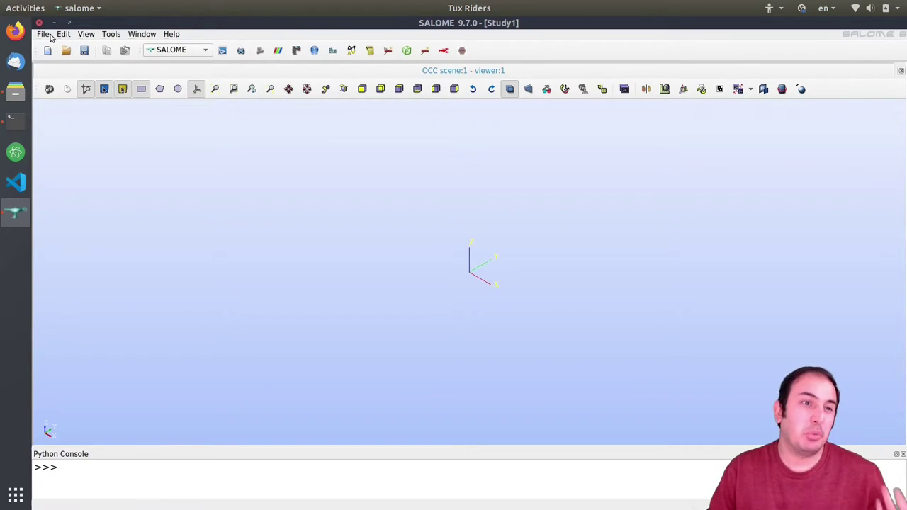
pyautogui.click(43, 35)
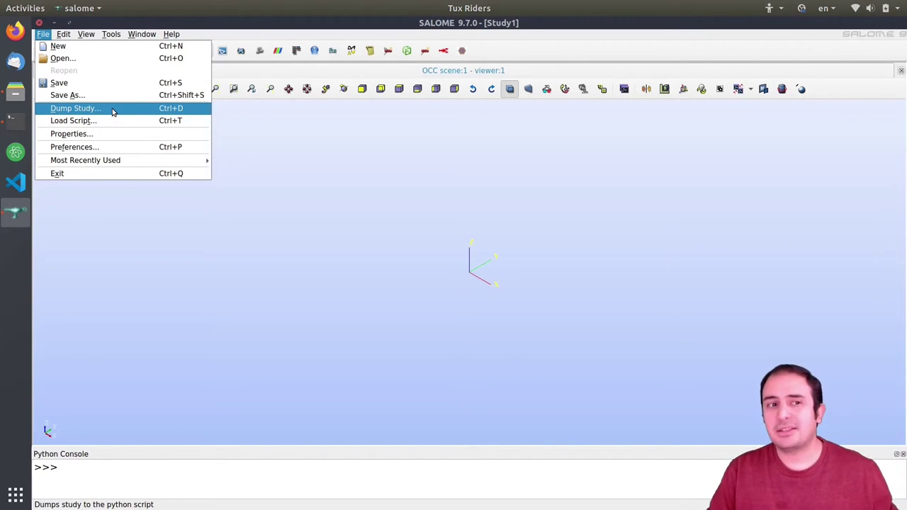
# - Run Desktop/helix_salome.py through File > Load Script
pyautogui.click(84, 121)
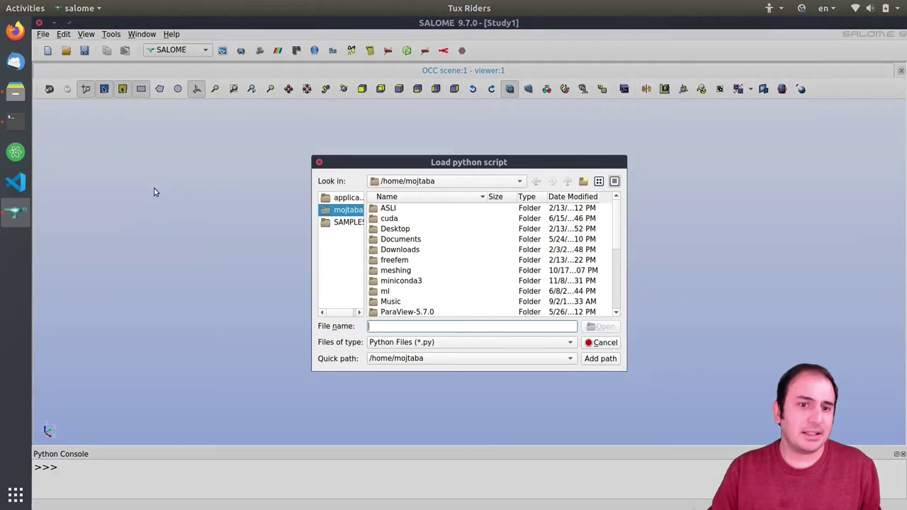
pyautogui.doubleClick(400, 228)
pyautogui.doubleClick(401, 211)
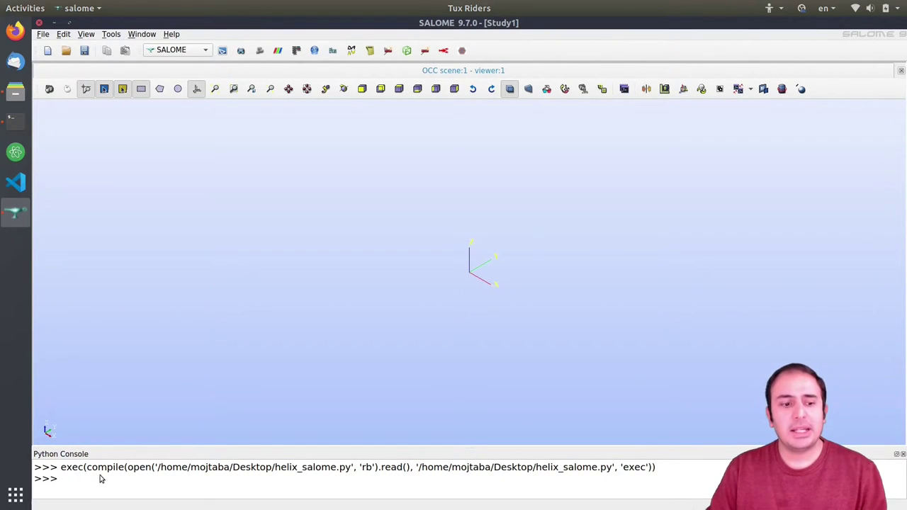
# - In Geometry, display the spring solid, fit it to the view and orbit side-on
pyautogui.click(171, 49)
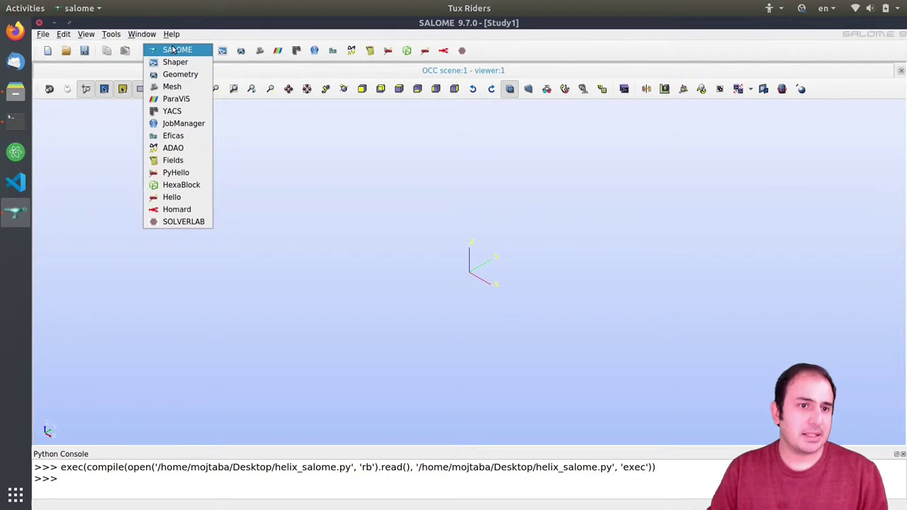
pyautogui.click(180, 74)
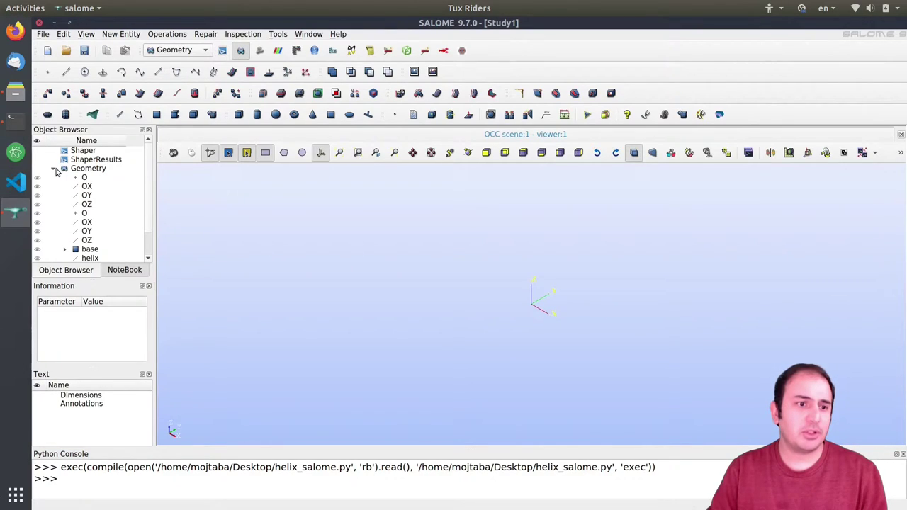
pyautogui.moveTo(148, 169); pyautogui.dragTo(150, 224)
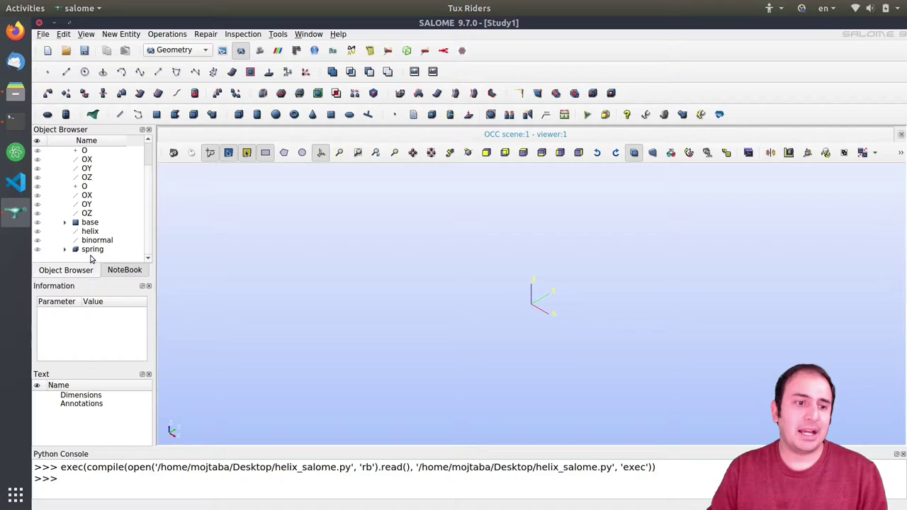
pyautogui.click(37, 252)
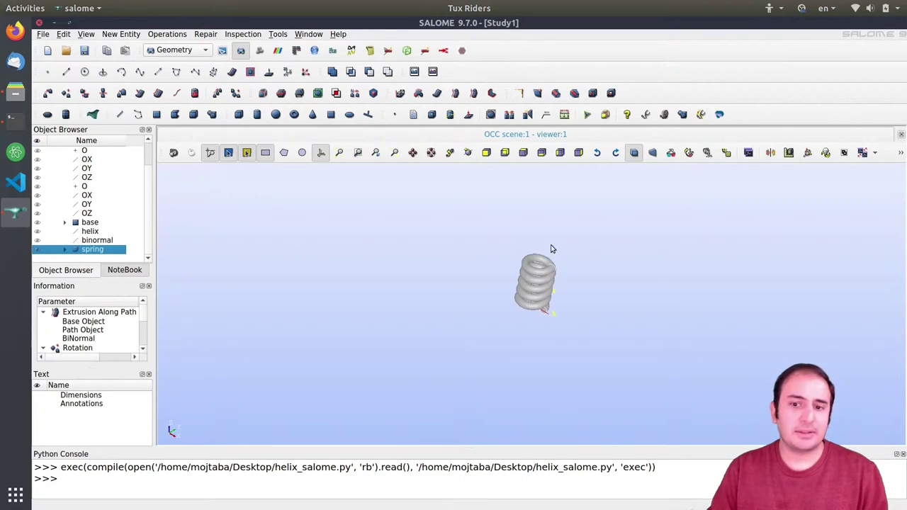
pyautogui.click(339, 152)
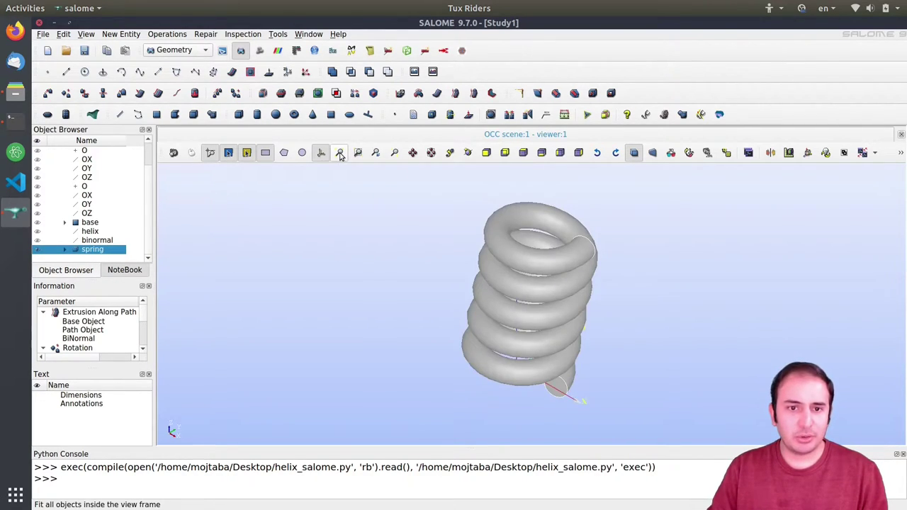
pyautogui.keyDown('ctrl'); pyautogui.moveTo(538, 248); pyautogui.dragTo(518, 247, button='right'); pyautogui.keyUp('ctrl')
pyautogui.click(277, 34)
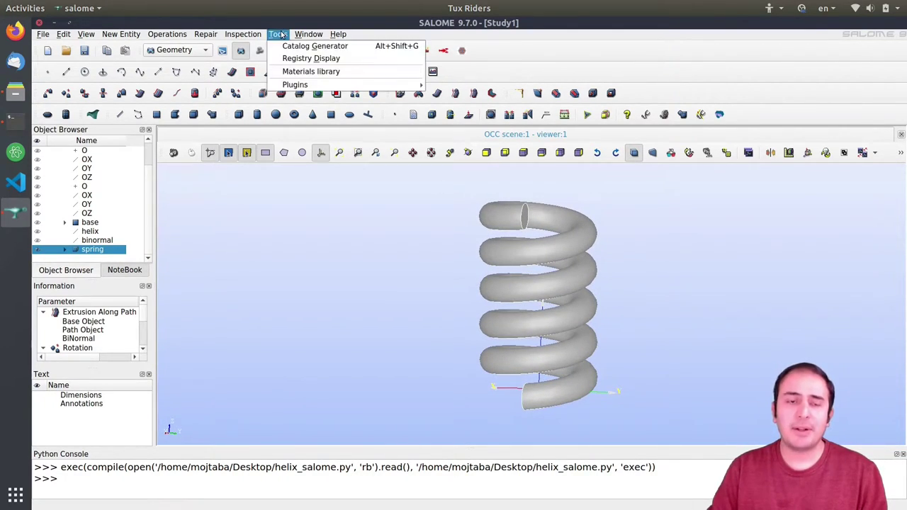
pyautogui.moveTo(243, 34)
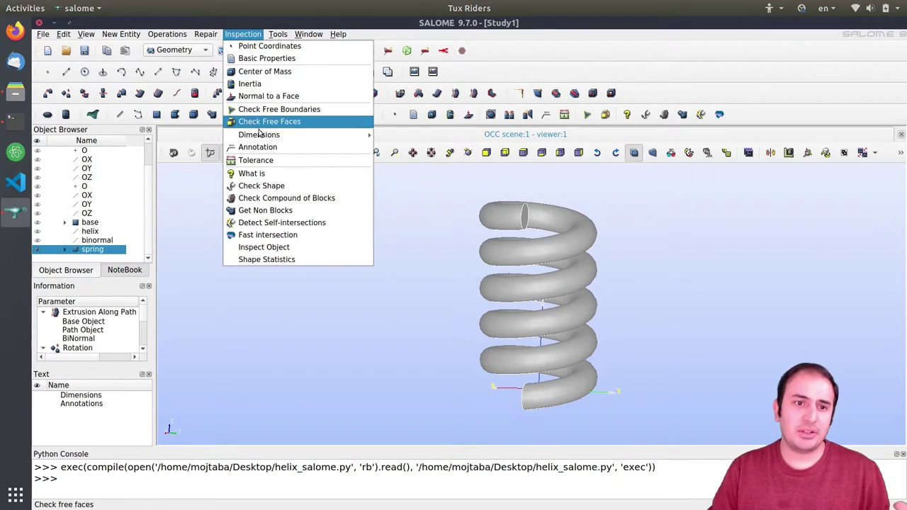
pyautogui.moveTo(261, 136)
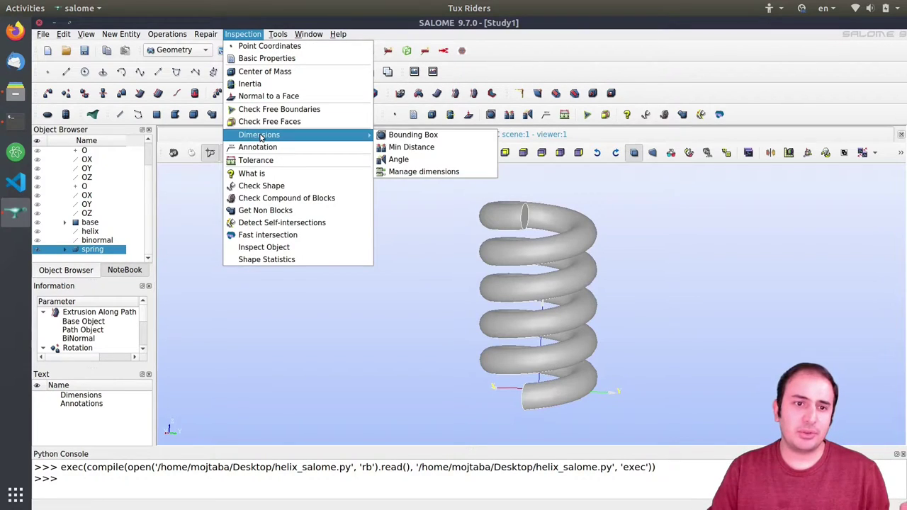
pyautogui.click(429, 140)
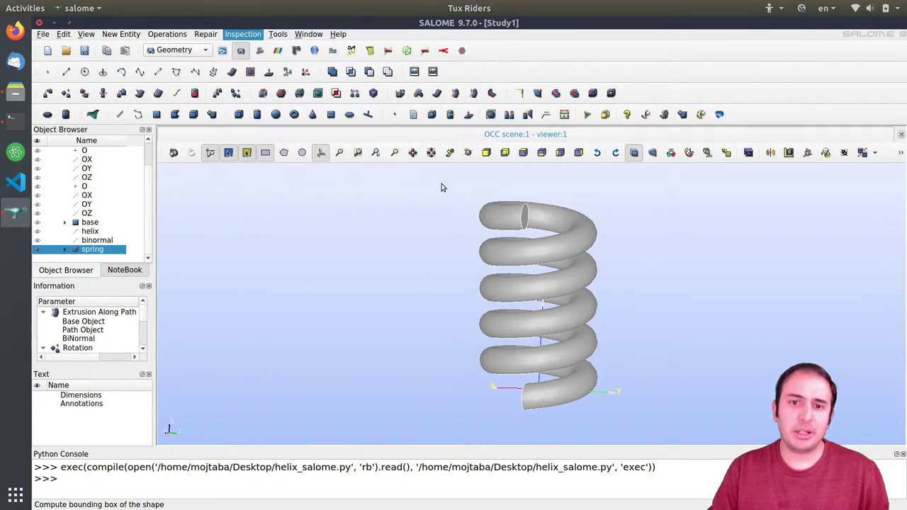
pyautogui.click(481, 283)
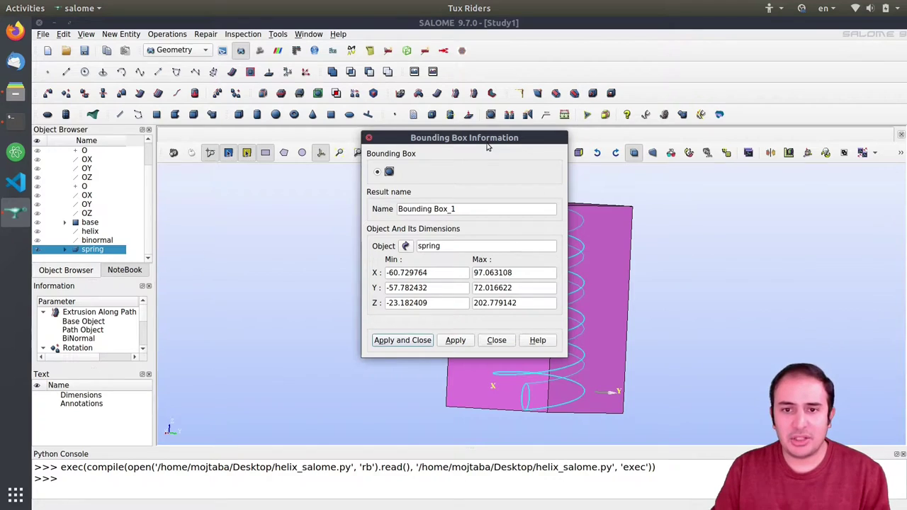
pyautogui.moveTo(489, 147); pyautogui.dragTo(293, 104)
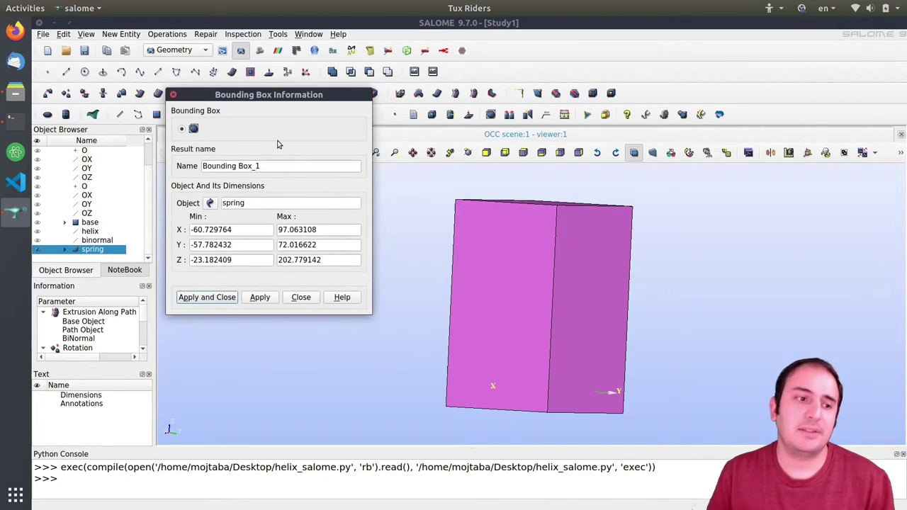
pyautogui.click(300, 297)
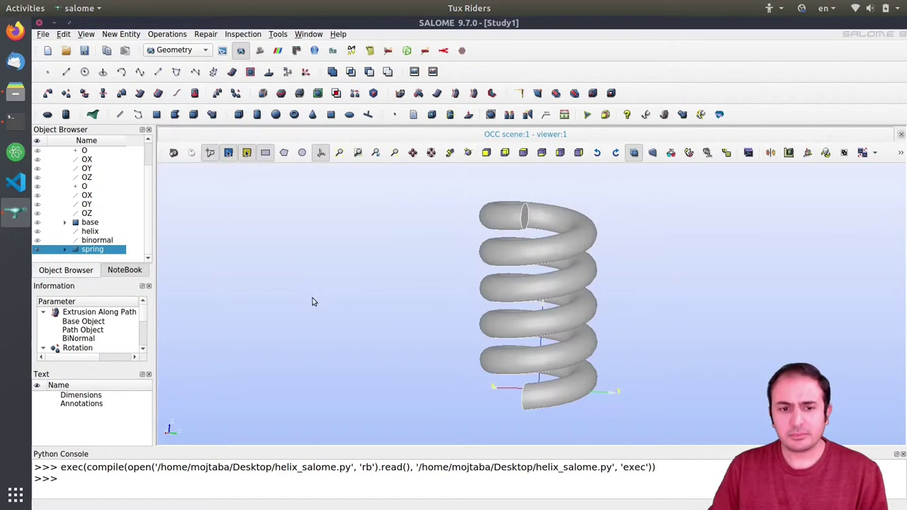
# - Zoom in on the spring and start a new group on the spring object
pyautogui.scroll(2, 491, 248)
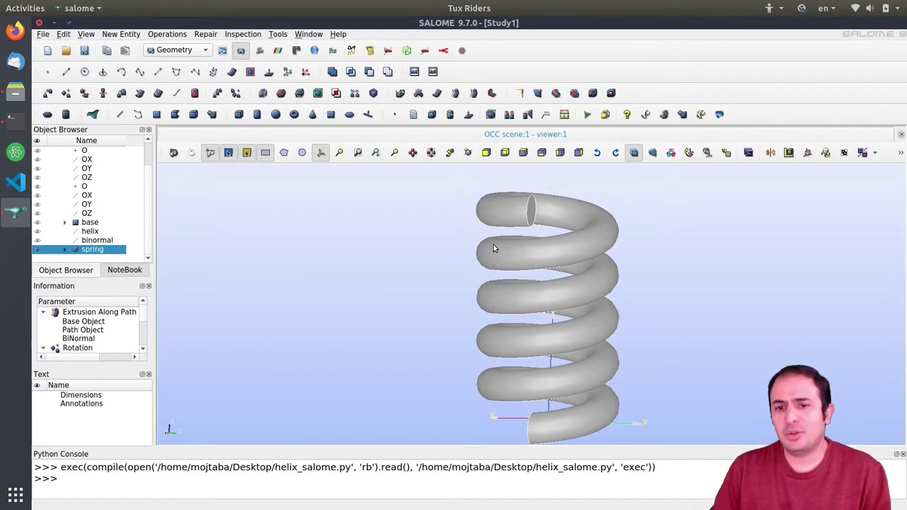
pyautogui.moveTo(541, 298); pyautogui.dragTo(496, 280, button='middle')
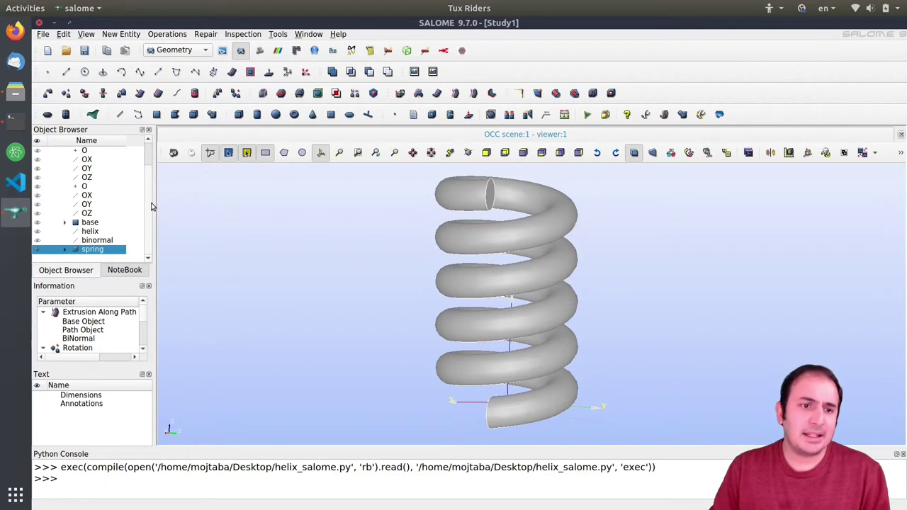
pyautogui.rightClick(97, 250)
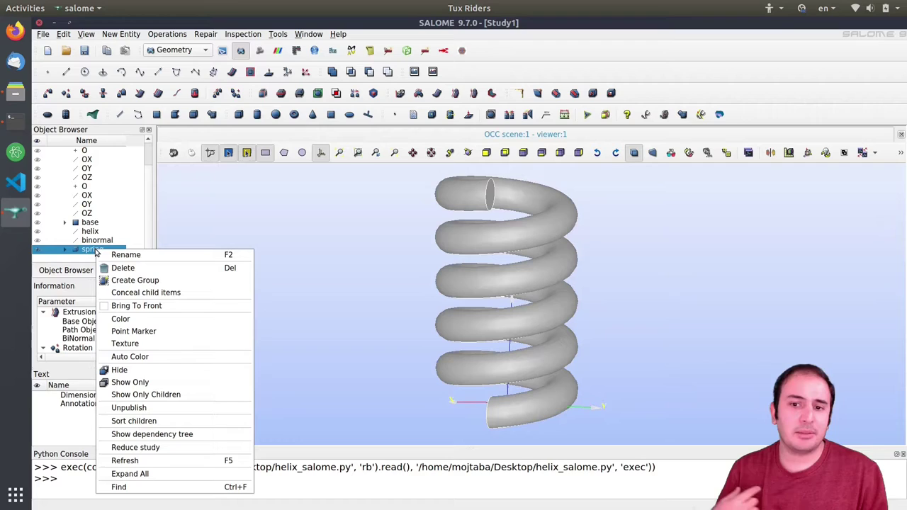
pyautogui.click(127, 281)
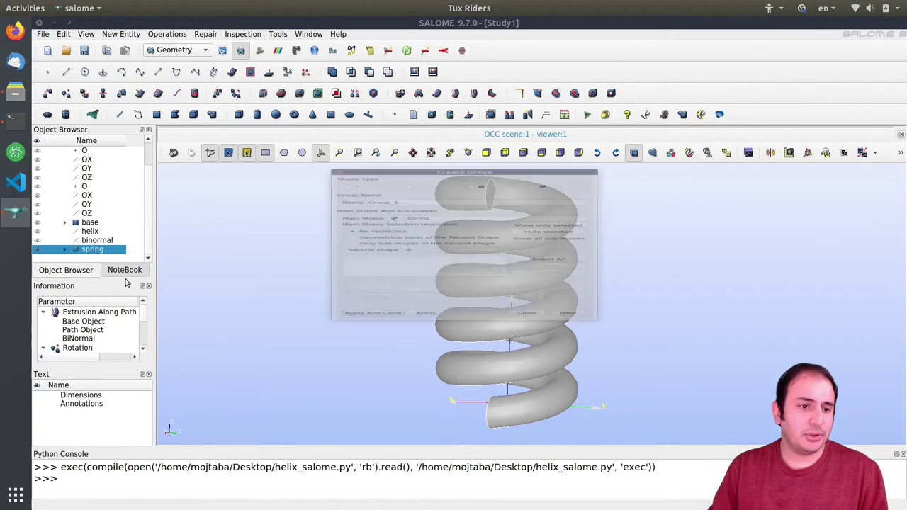
pyautogui.moveTo(355, 74); pyautogui.dragTo(180, 75)
# - Set the group type to faces, add inlet face 12, and name the group In
pyautogui.click(295, 109)
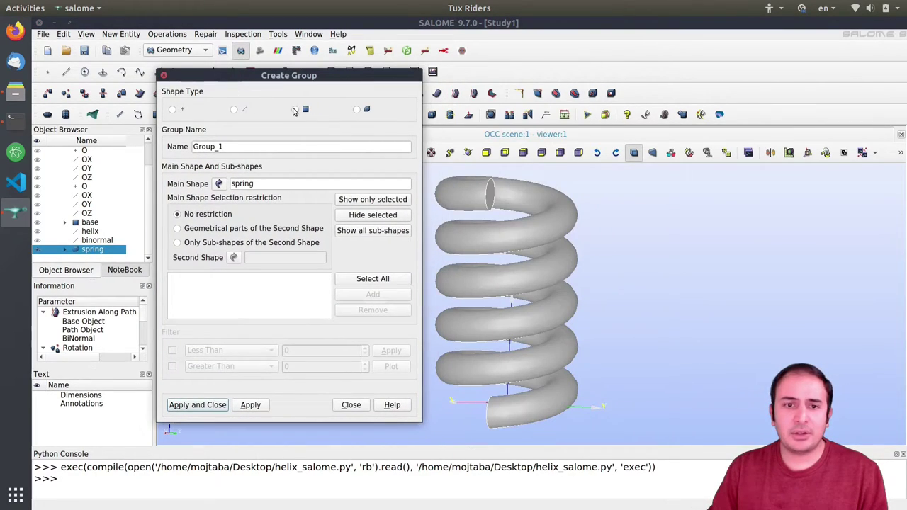
pyautogui.click(492, 193)
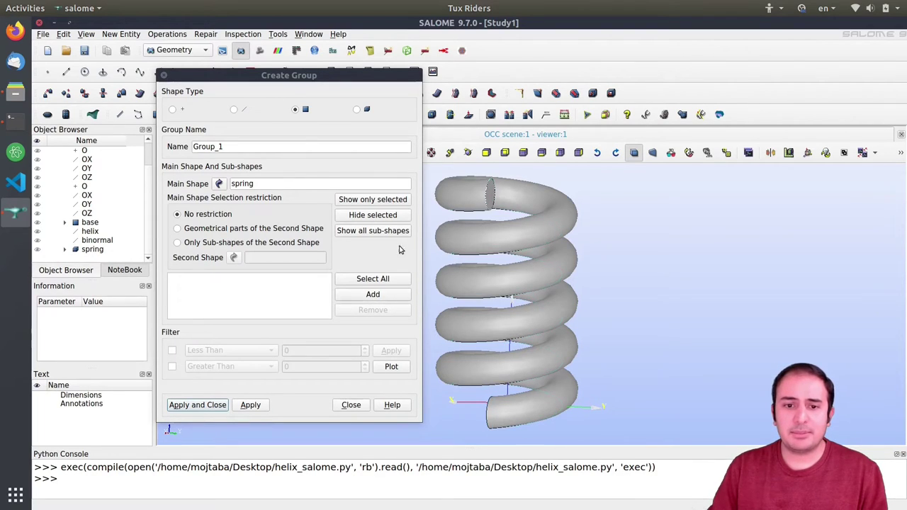
pyautogui.click(359, 294)
pyautogui.moveTo(223, 146); pyautogui.dragTo(184, 143)
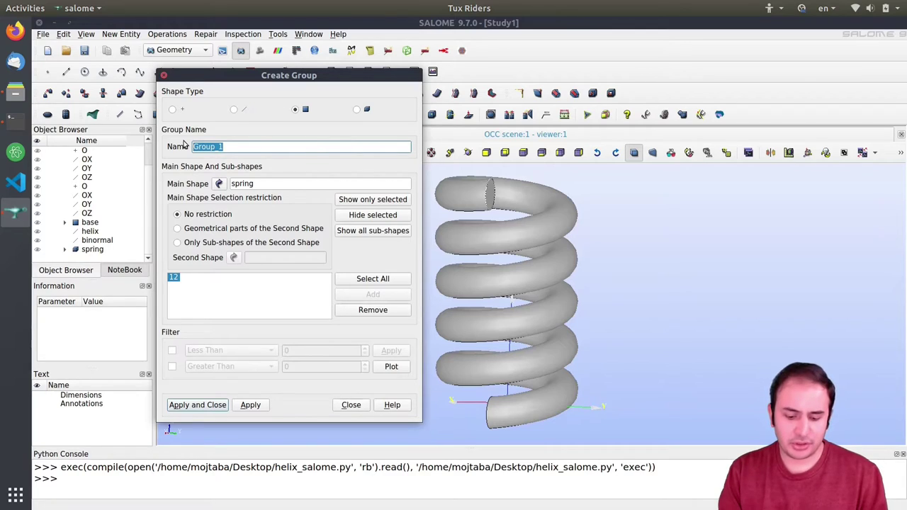
pyautogui.write('In')
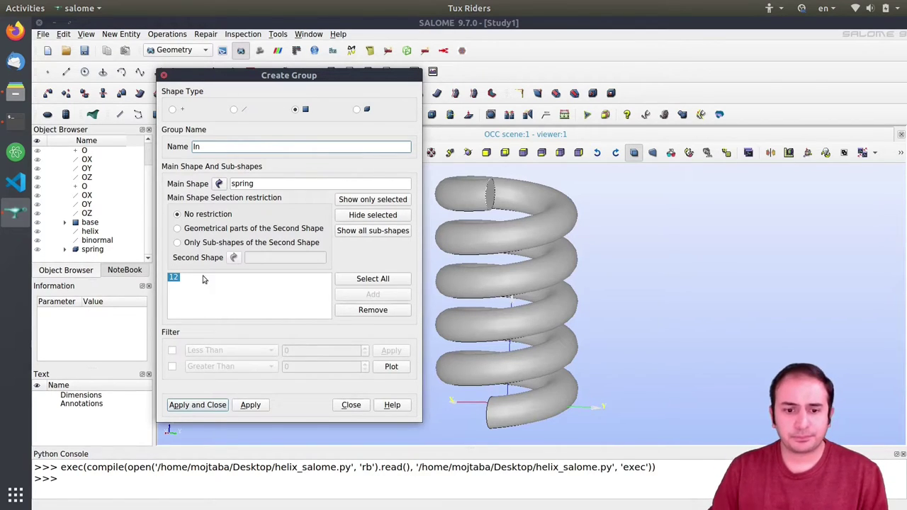
# - Create the In group, then create a Wall group holding outer surface face 3
pyautogui.click(248, 405)
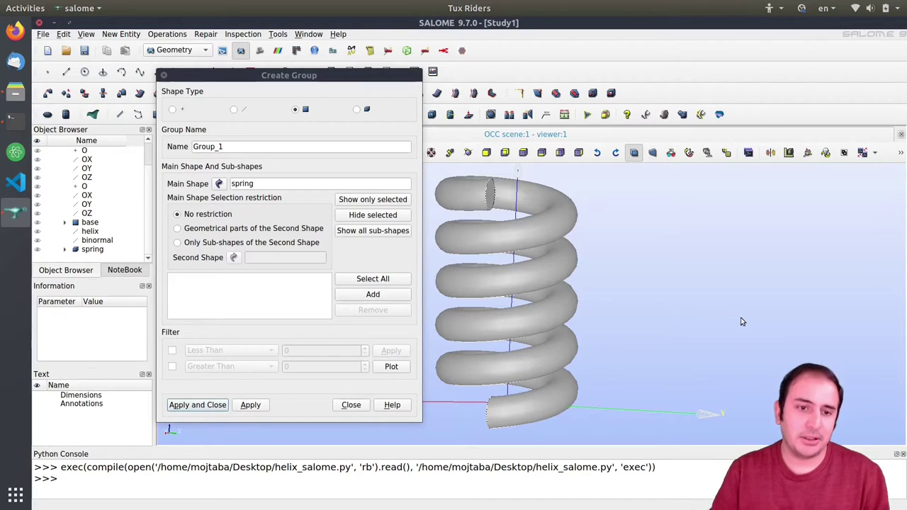
pyautogui.click(371, 294)
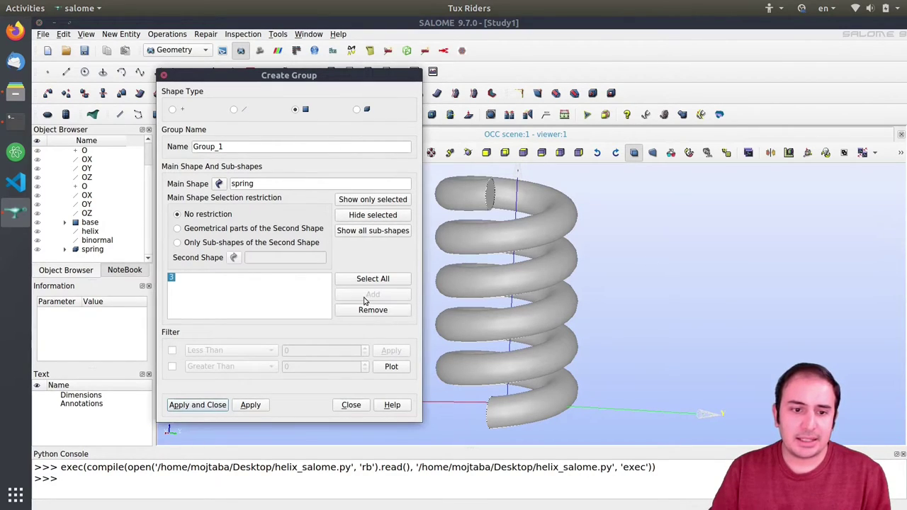
pyautogui.moveTo(243, 150); pyautogui.dragTo(162, 146)
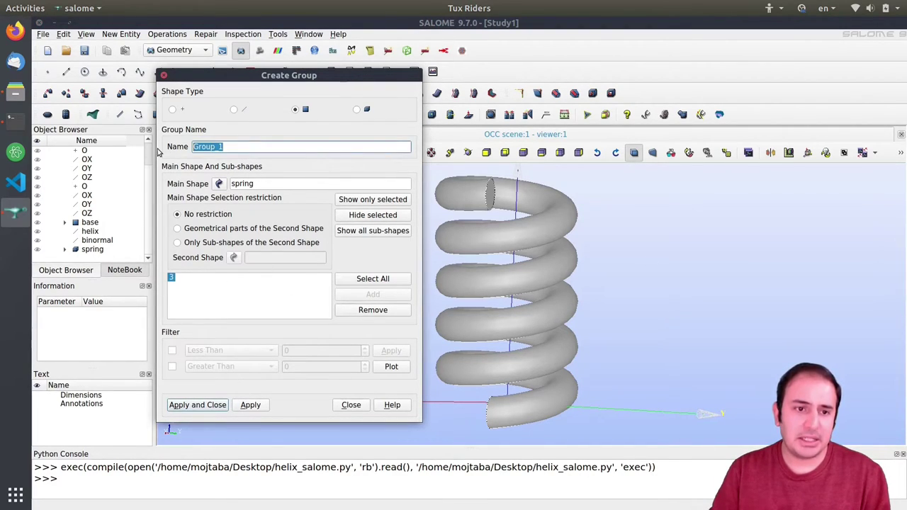
pyautogui.write('Wall')
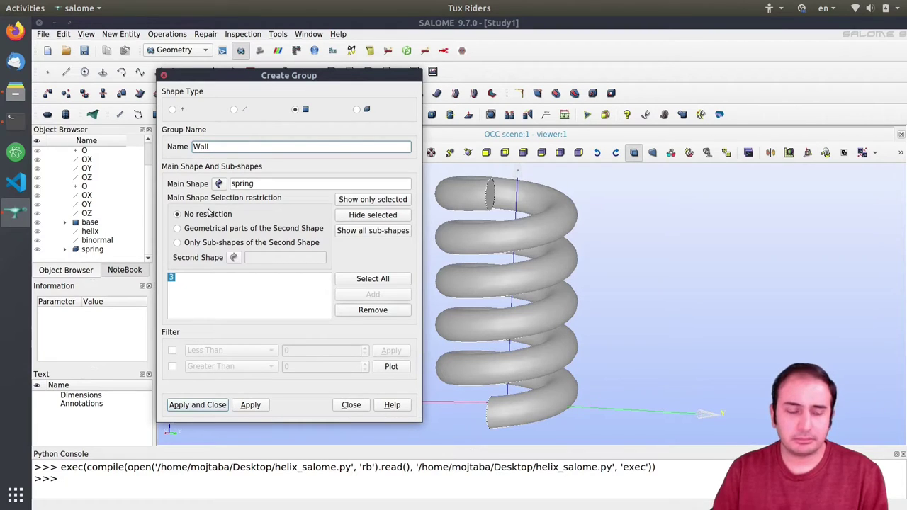
pyautogui.click(249, 405)
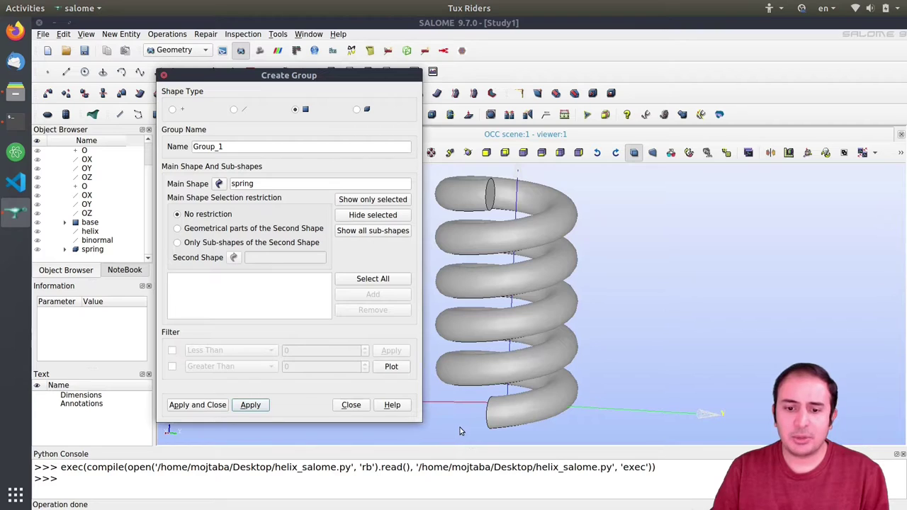
# - Create an Out group holding the lower outlet face 10 and finish grouping
pyautogui.scroll(2, 464, 423)
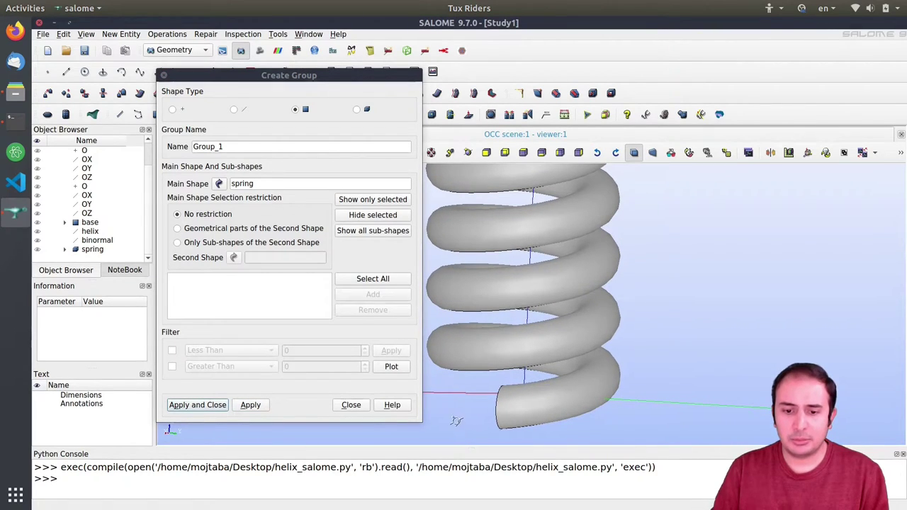
pyautogui.keyDown('ctrl'); pyautogui.moveTo(460, 424); pyautogui.dragTo(512, 410, button='right'); pyautogui.keyUp('ctrl')
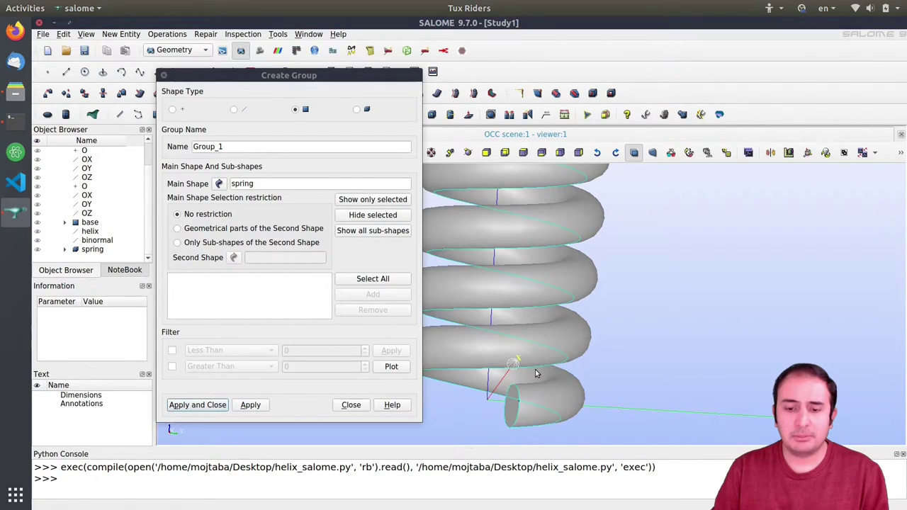
pyautogui.click(516, 399)
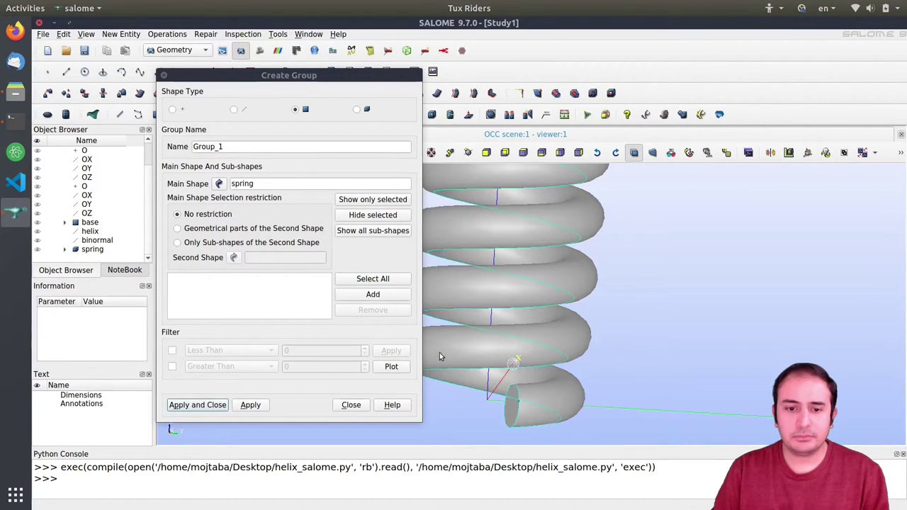
pyautogui.click(372, 294)
pyautogui.doubleClick(243, 146)
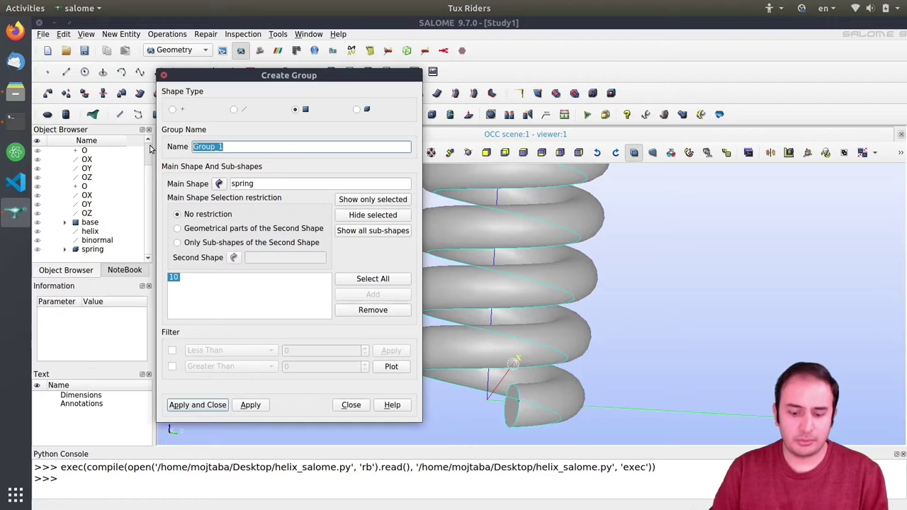
pyautogui.write('Out')
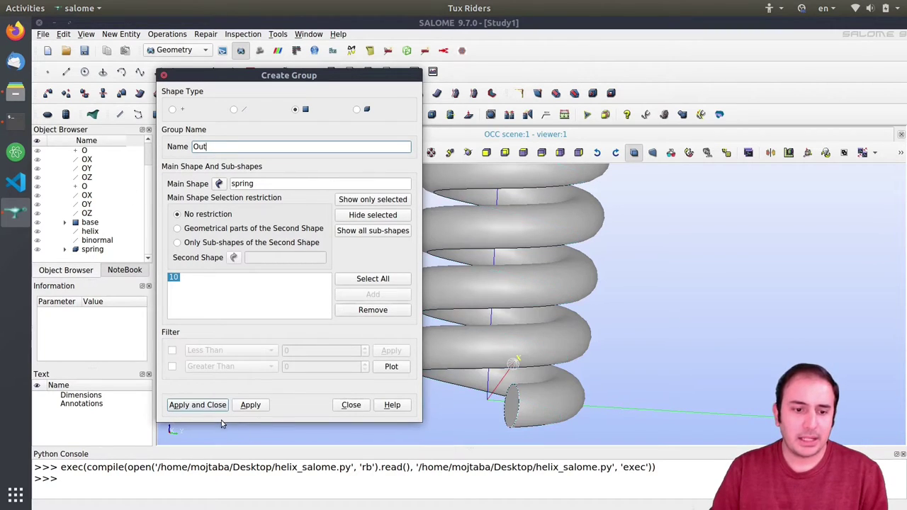
pyautogui.click(211, 407)
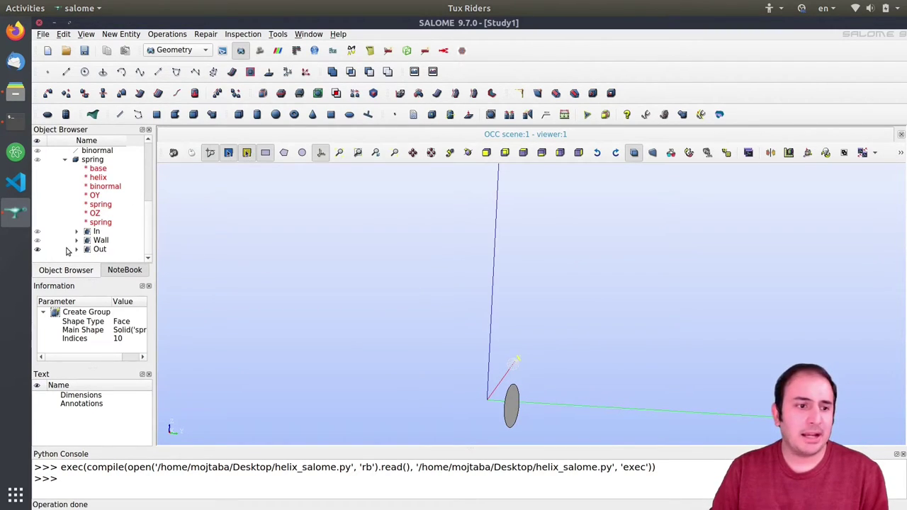
# - Toggle the Wall group's visibility and select the In group to inspect it
pyautogui.click(38, 241)
pyautogui.click(38, 241)
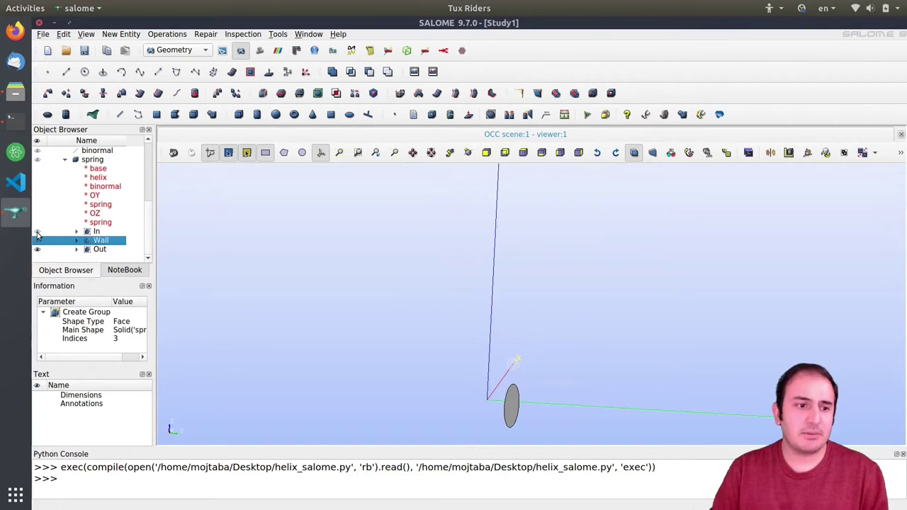
pyautogui.click(37, 232)
pyautogui.scroll(-2, 407, 248)
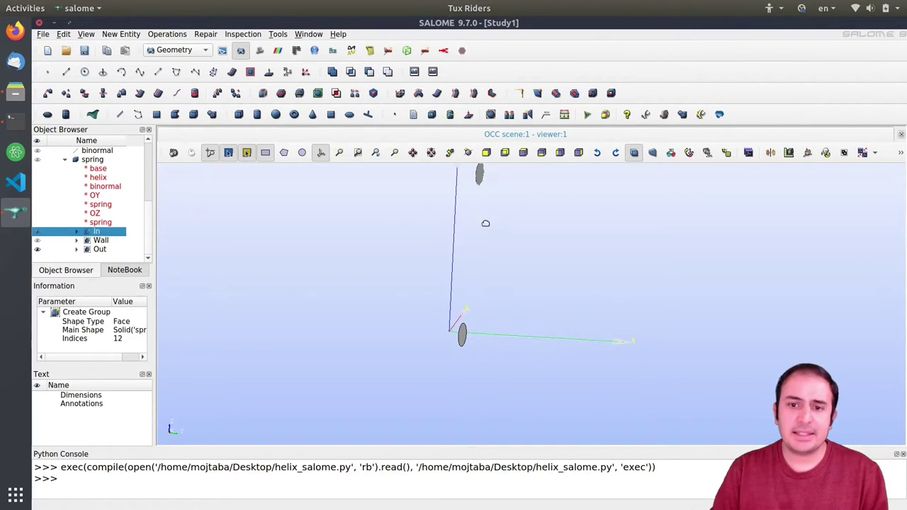
pyautogui.keyDown('ctrl'); pyautogui.moveTo(484, 222); pyautogui.dragTo(486, 261, button='middle'); pyautogui.keyUp('ctrl')
# - Show the Wall group again, rotate the spring, and switch to the Mesh module
pyautogui.click(38, 241)
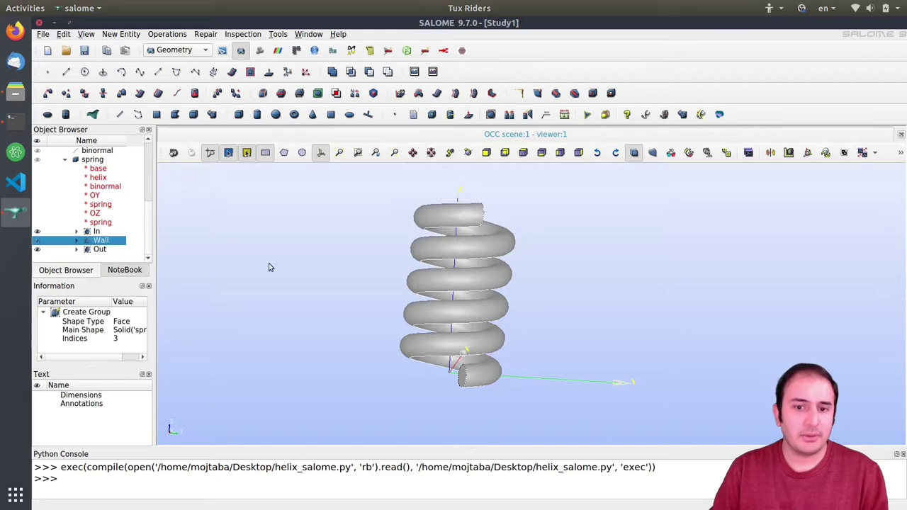
pyautogui.keyDown('ctrl'); pyautogui.moveTo(572, 293); pyautogui.dragTo(433, 265, button='right'); pyautogui.keyUp('ctrl')
pyautogui.keyDown('ctrl'); pyautogui.moveTo(433, 265); pyautogui.dragTo(453, 266, button='middle'); pyautogui.keyUp('ctrl')
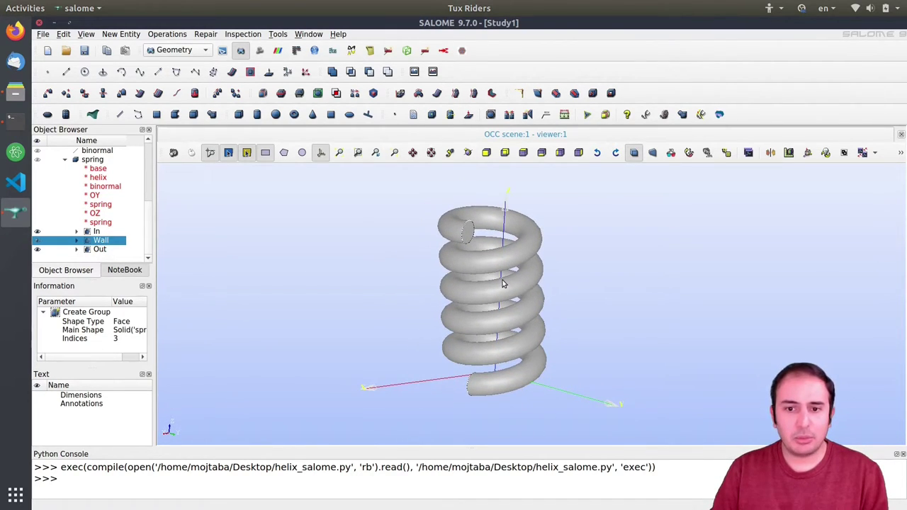
pyautogui.click(182, 52)
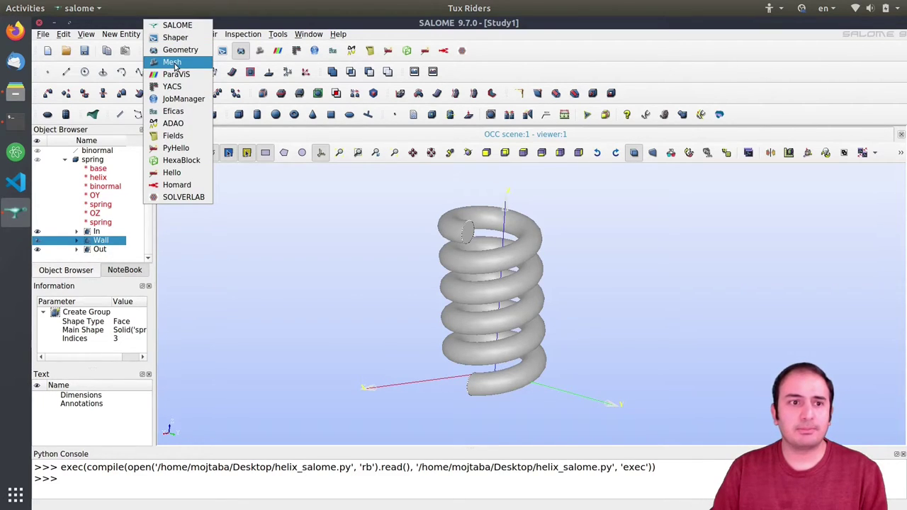
pyautogui.click(173, 62)
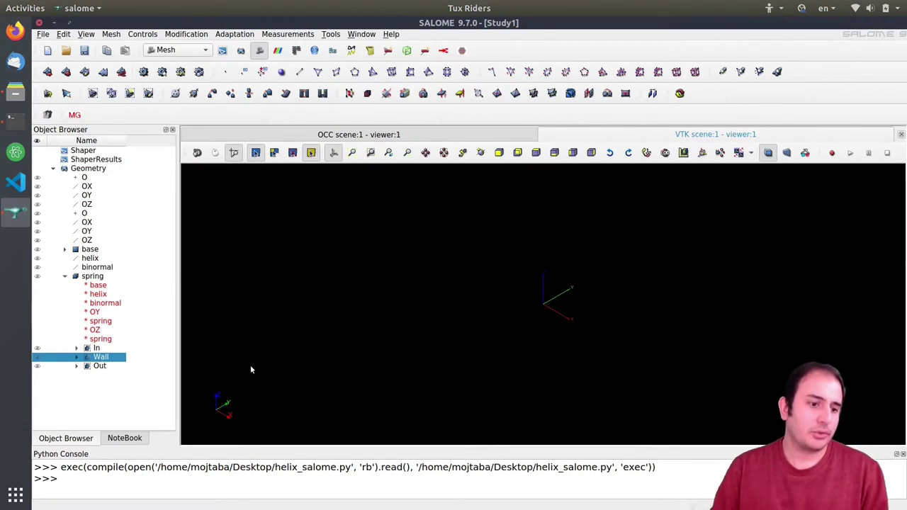
# - Start a mesh on the spring with Tetrahedral type and the NETGEN 1D-2D-3D algorithm
pyautogui.click(87, 278)
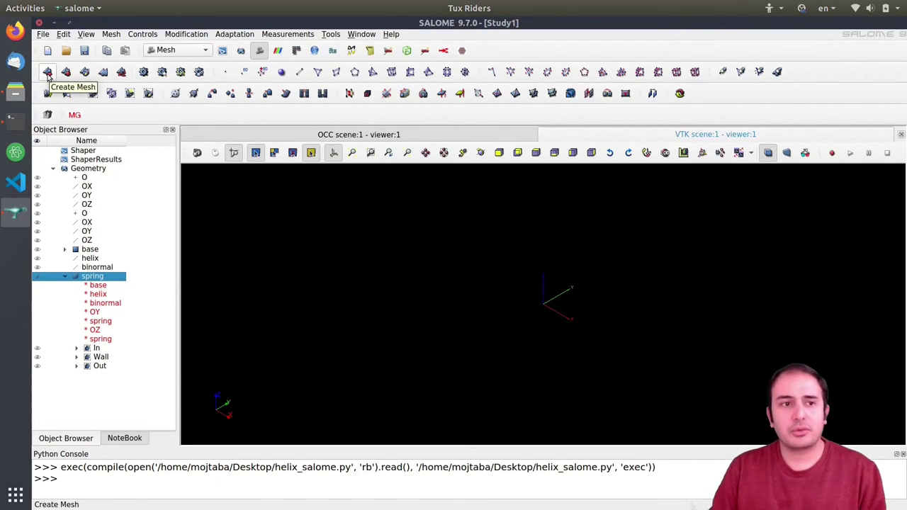
pyautogui.click(47, 73)
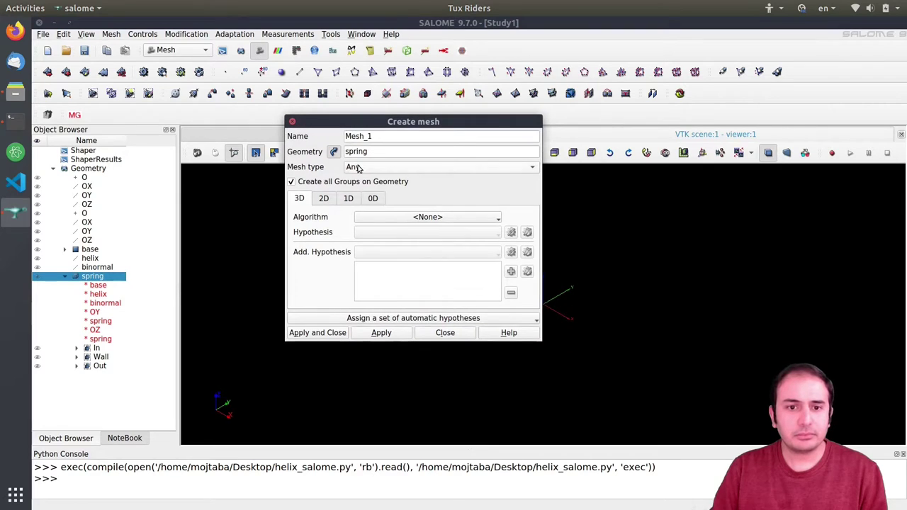
pyautogui.click(357, 168)
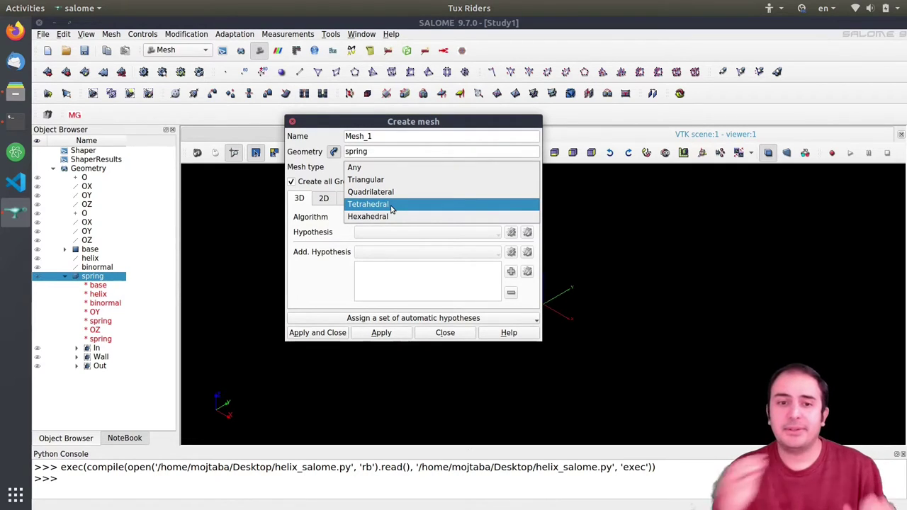
pyautogui.click(389, 204)
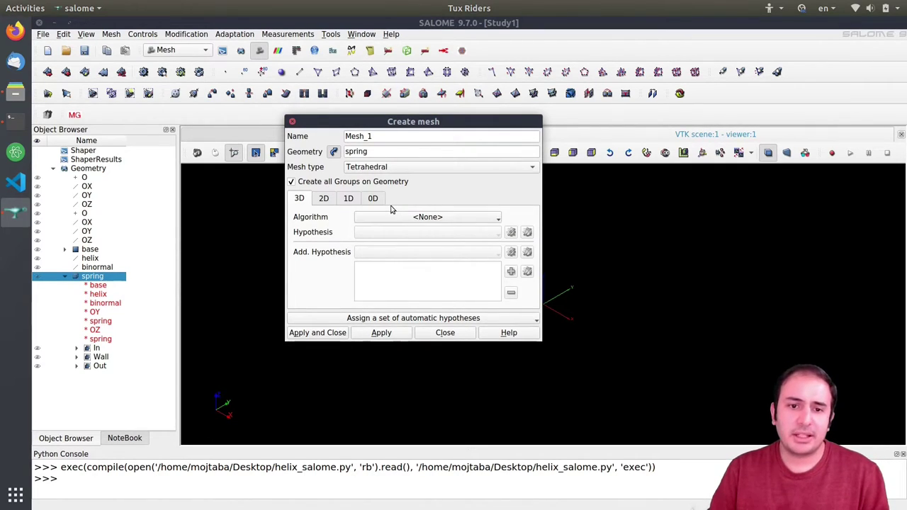
pyautogui.click(419, 216)
pyautogui.click(406, 258)
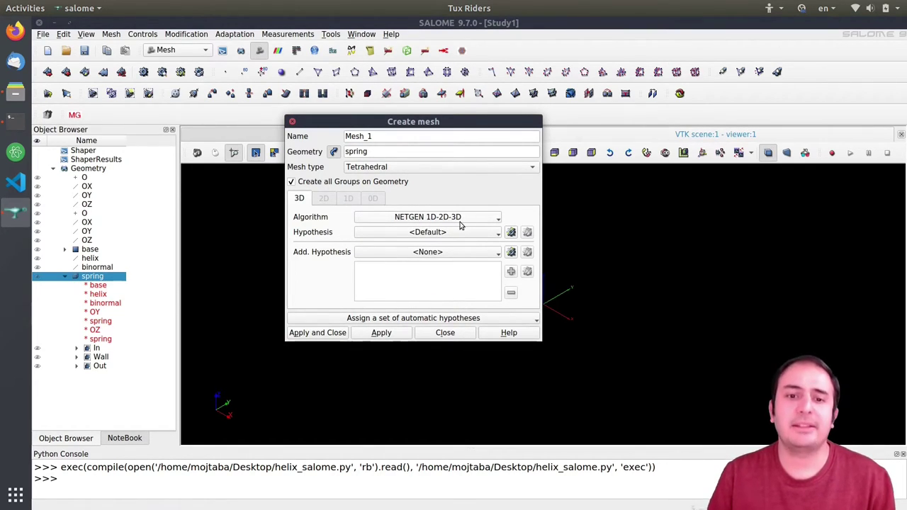
pyautogui.click(511, 232)
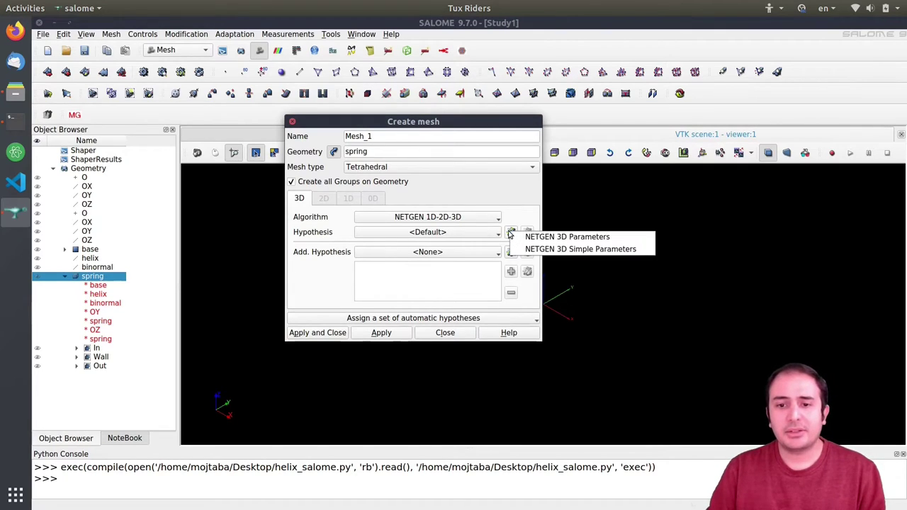
# - Create NETGEN 3D Parameters with Fine fineness, keeping Max 30.4639 and Min 1.16077
pyautogui.click(539, 241)
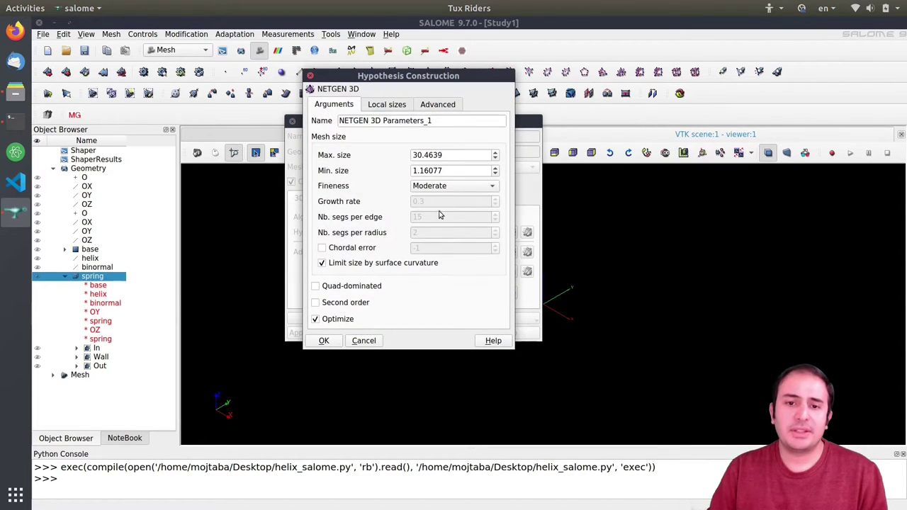
pyautogui.moveTo(380, 83); pyautogui.dragTo(487, 110)
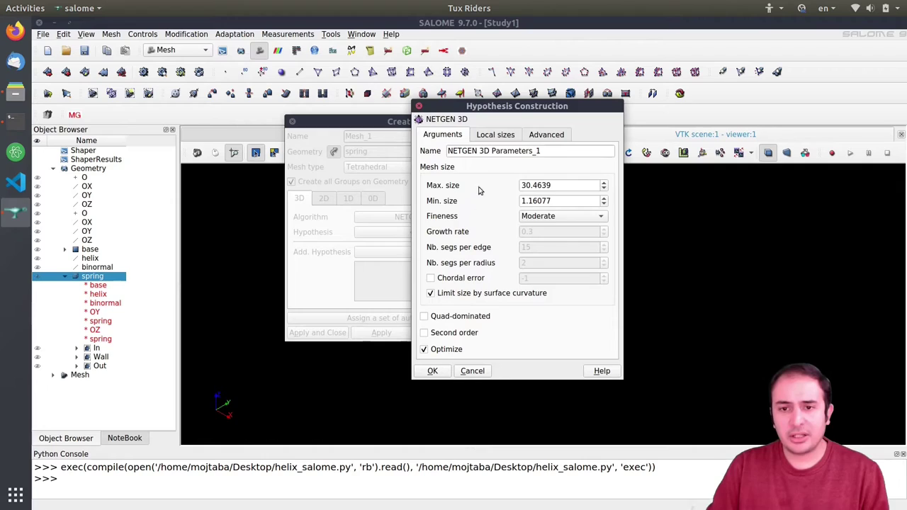
pyautogui.click(546, 218)
pyautogui.click(545, 230)
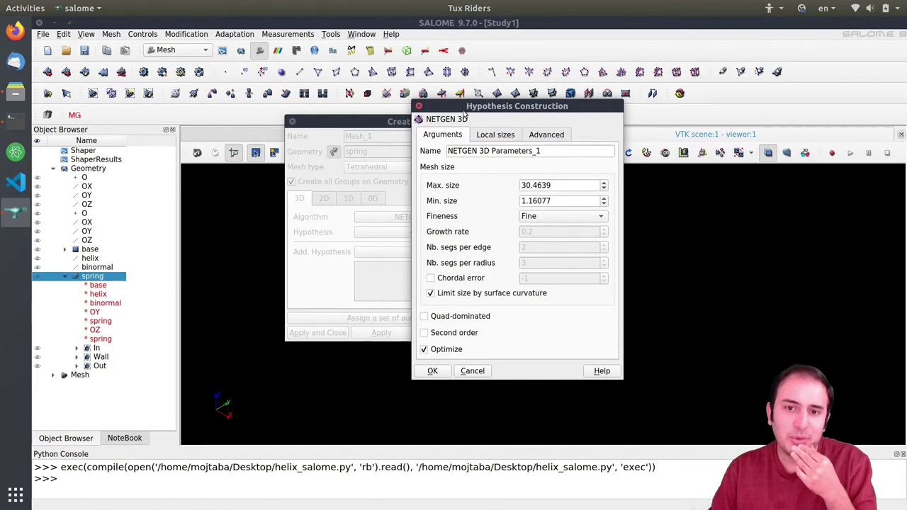
pyautogui.moveTo(463, 106); pyautogui.dragTo(442, 106)
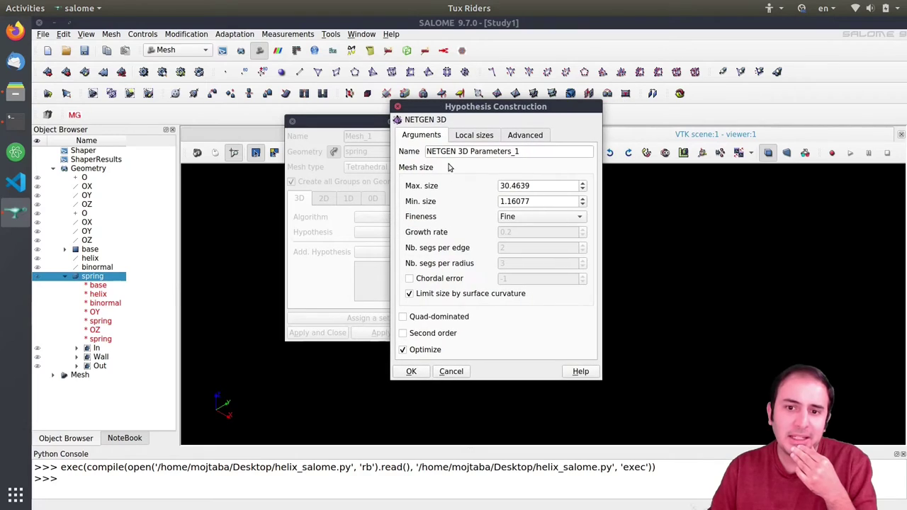
pyautogui.moveTo(533, 201); pyautogui.dragTo(486, 203)
pyautogui.click(537, 201)
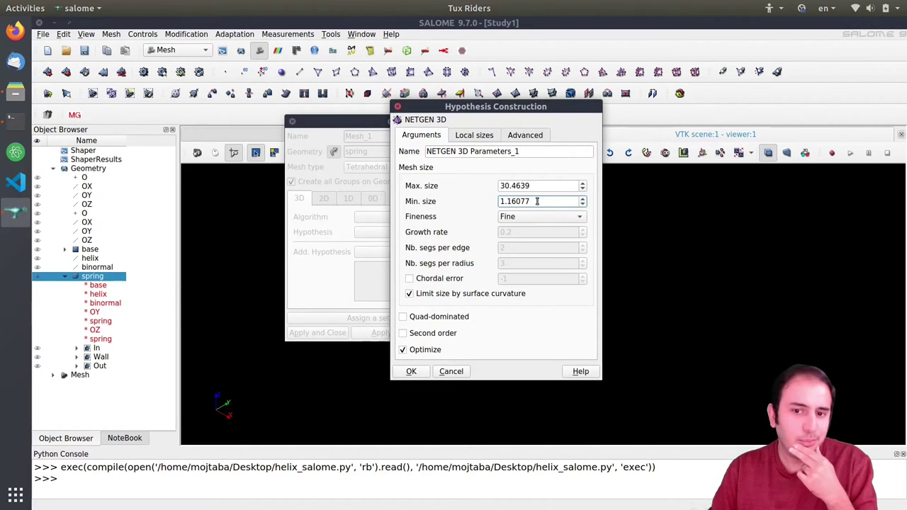
pyautogui.click(411, 371)
# - Create Mesh_1 and compute it, giving 7993 nodes and 26829 tetrahedra
pyautogui.click(318, 333)
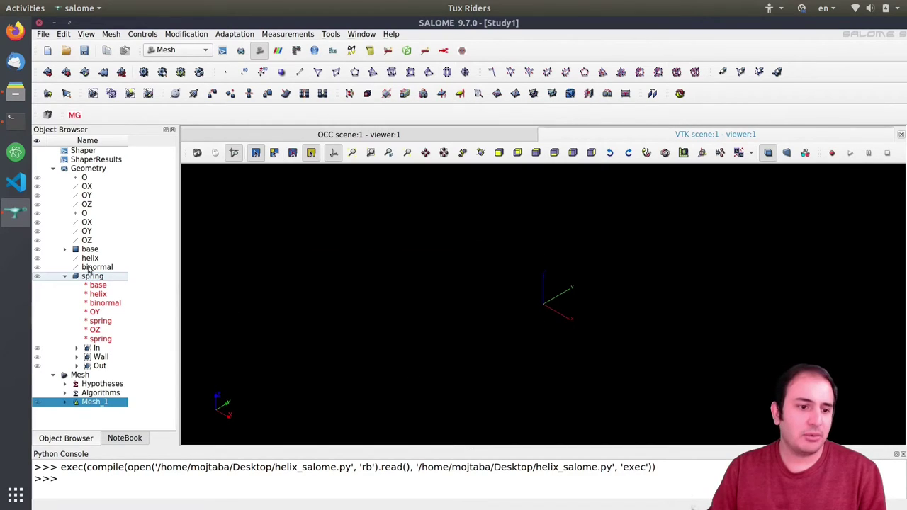
pyautogui.rightClick(93, 402)
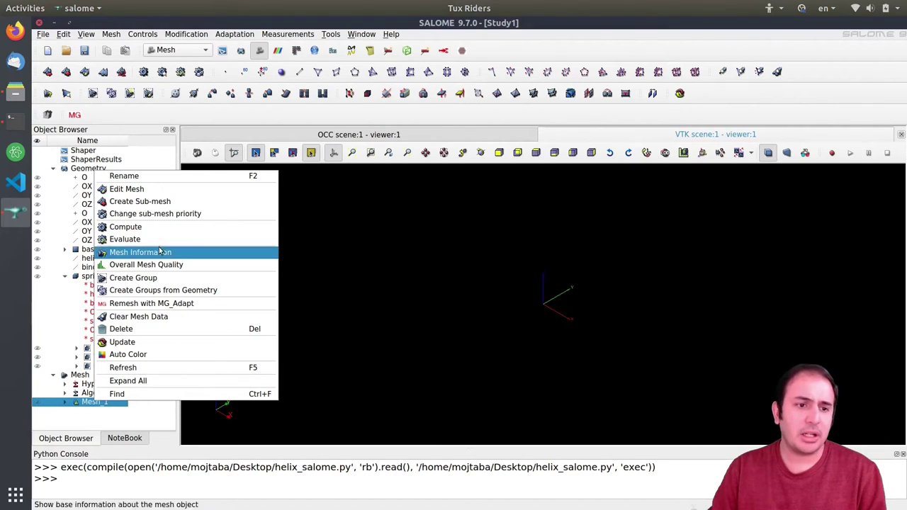
pyautogui.click(126, 227)
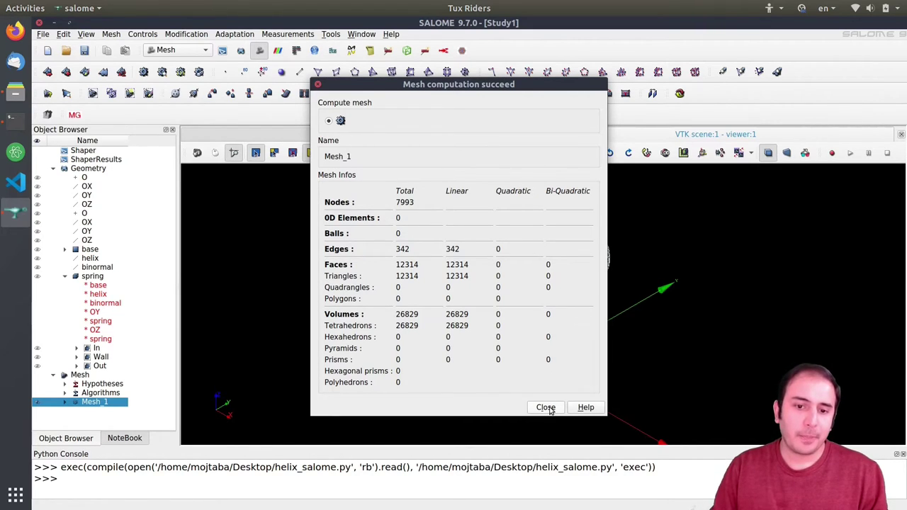
# - Close the computation summary, then rotate and zoom to view the meshed spring upright
pyautogui.click(549, 409)
pyautogui.moveTo(625, 273); pyautogui.dragTo(588, 312)
pyautogui.moveTo(523, 317); pyautogui.dragTo(537, 299)
pyautogui.scroll(4, 530, 293)
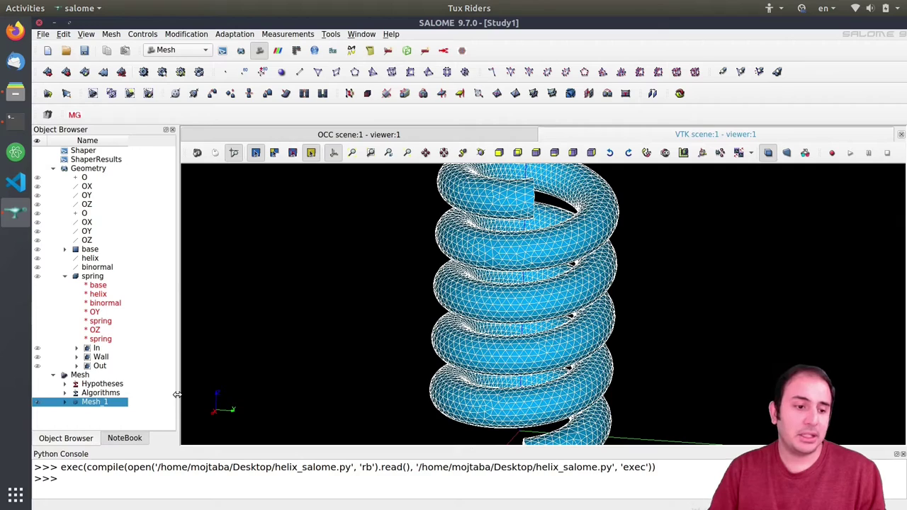
# - Create In, Wall and Out face groups on Mesh_1 from the geometry groups
pyautogui.rightClick(93, 403)
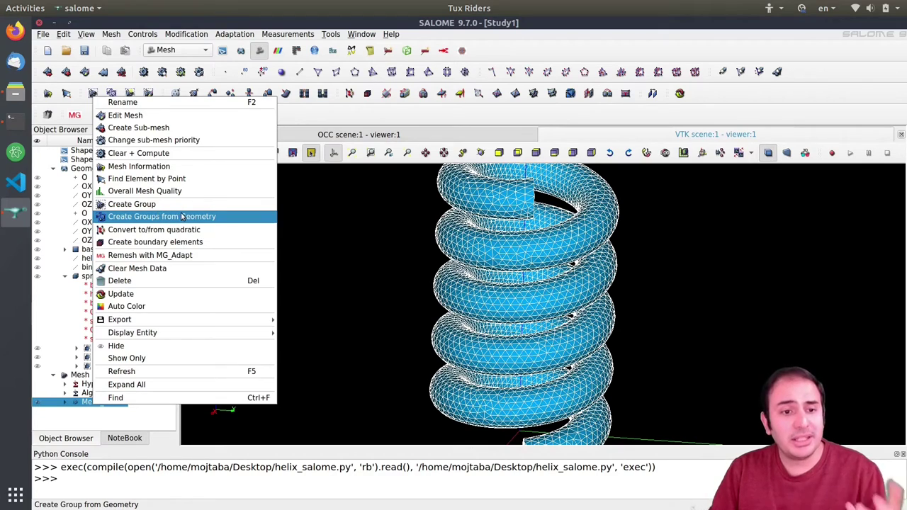
pyautogui.click(225, 218)
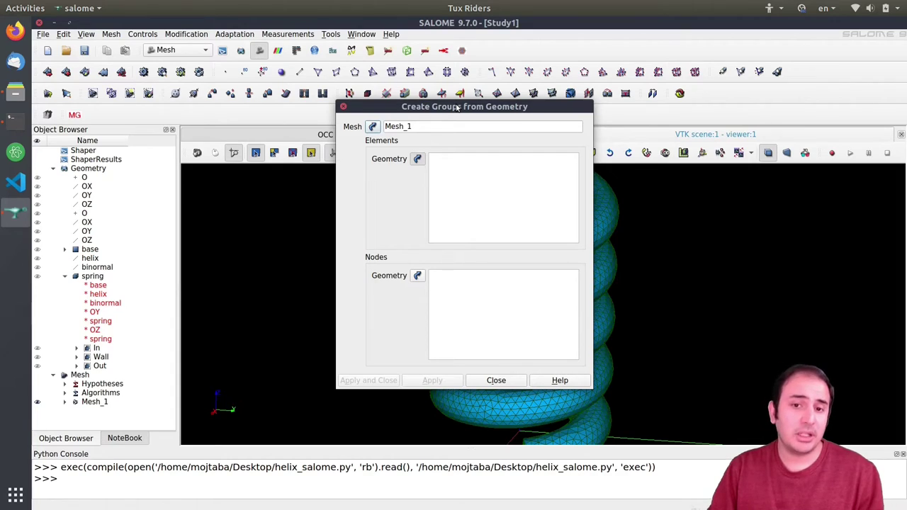
pyautogui.moveTo(458, 106); pyautogui.dragTo(416, 106)
pyautogui.click(95, 350)
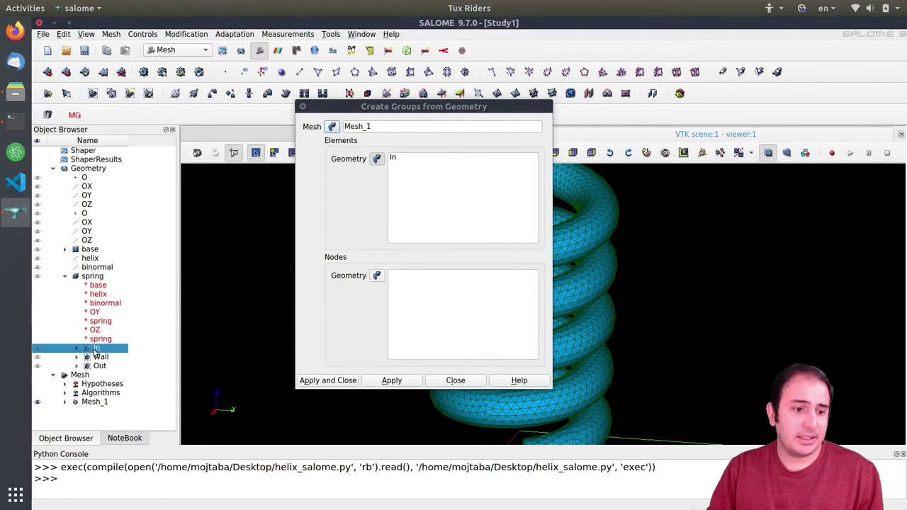
pyautogui.keyDown('shift'); pyautogui.click(99, 366); pyautogui.keyUp('shift')
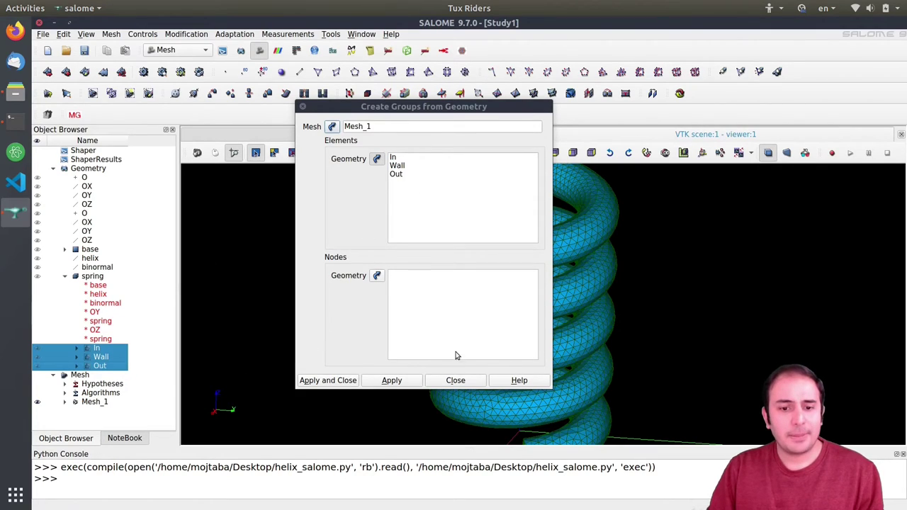
pyautogui.click(339, 382)
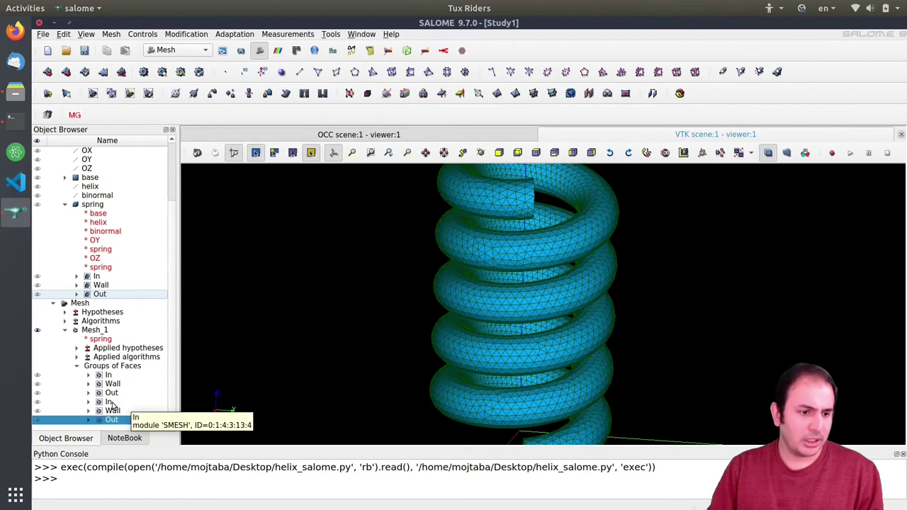
# - Delete the three duplicate In, Wall and Out groups
pyautogui.click(113, 402)
pyautogui.keyDown('shift'); pyautogui.click(112, 420); pyautogui.keyUp('shift')
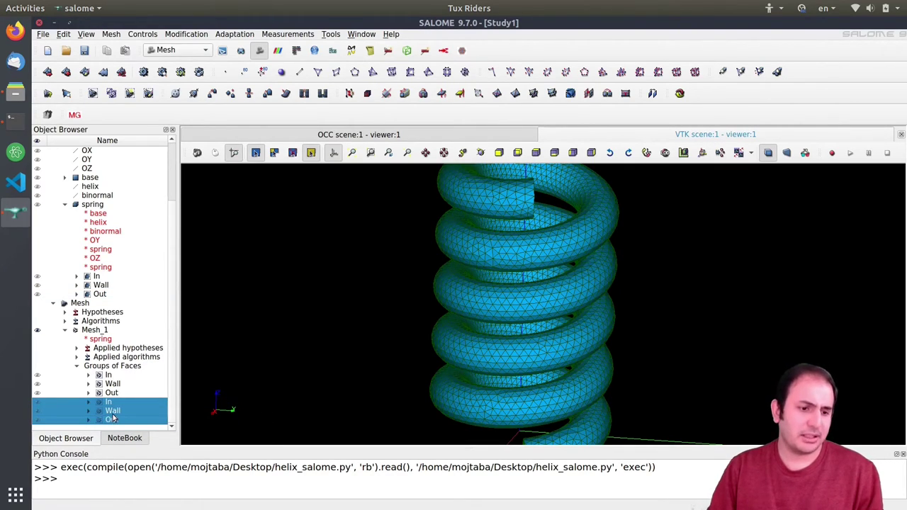
pyautogui.rightClick(112, 418)
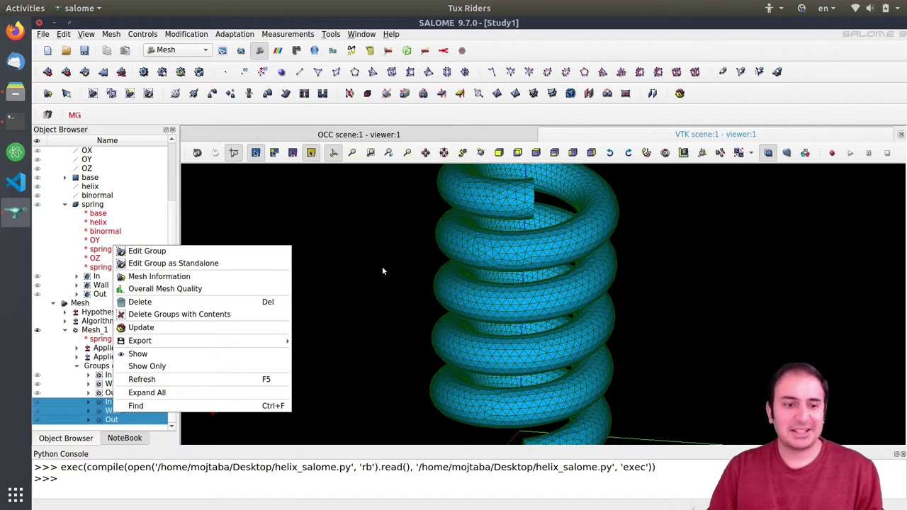
pyautogui.click(157, 307)
pyautogui.click(540, 291)
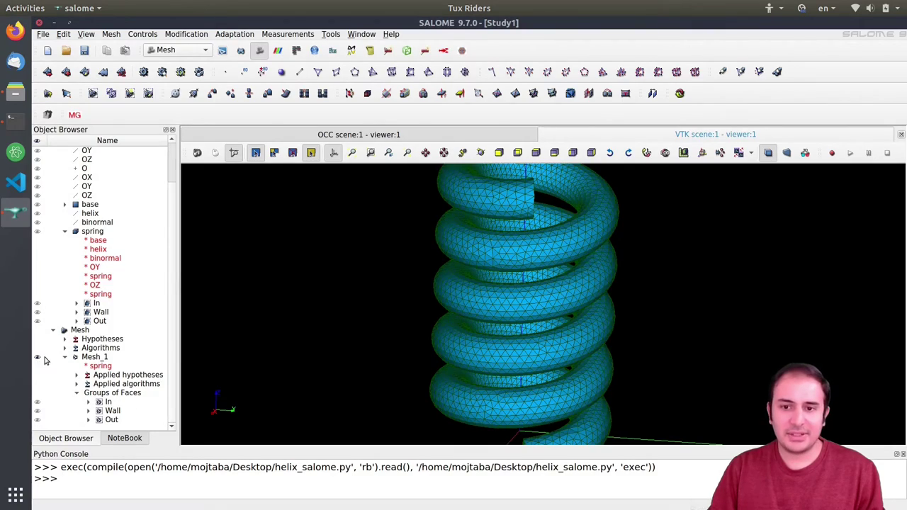
# - Tilt the mesh to its top end, hide Mesh_1, and display the In, Wall and Out groups
pyautogui.keyDown('ctrl'); pyautogui.moveTo(640, 349); pyautogui.dragTo(535, 305, button='right'); pyautogui.keyUp('ctrl')
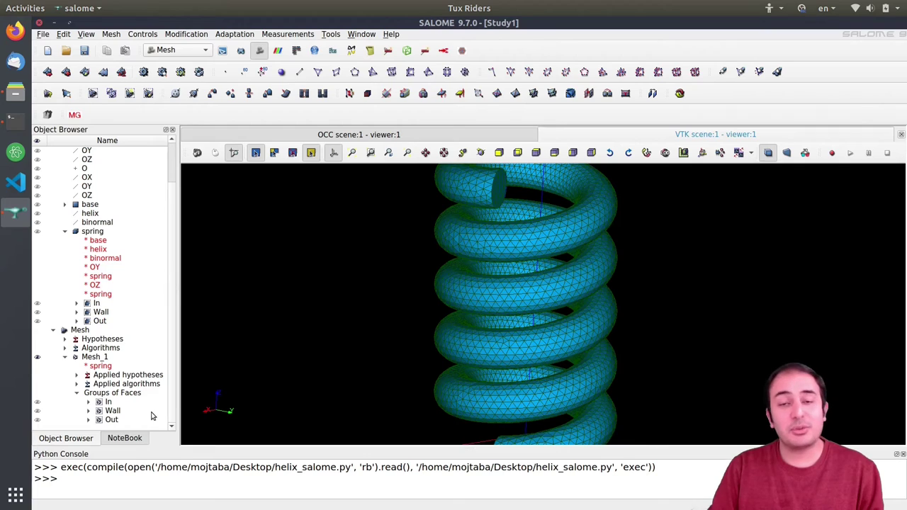
pyautogui.rightClick(112, 393)
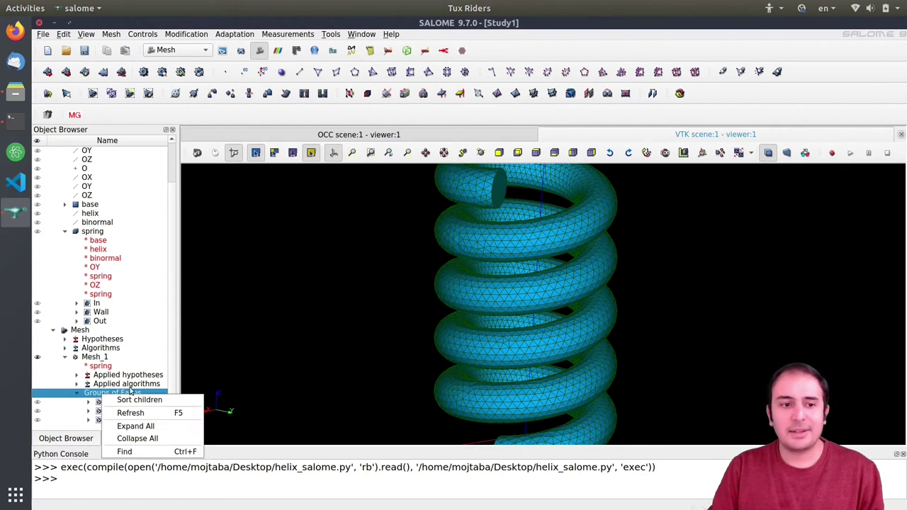
pyautogui.click(84, 362)
pyautogui.rightClick(85, 359)
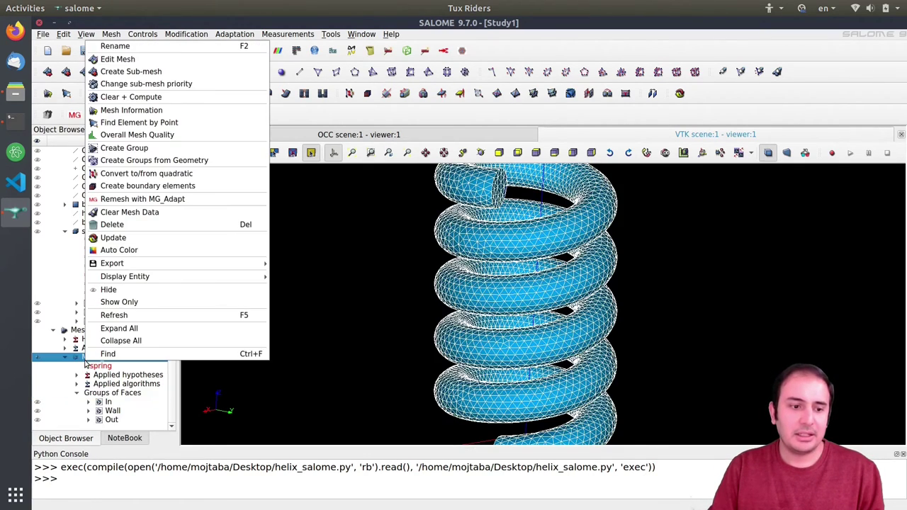
pyautogui.click(299, 369)
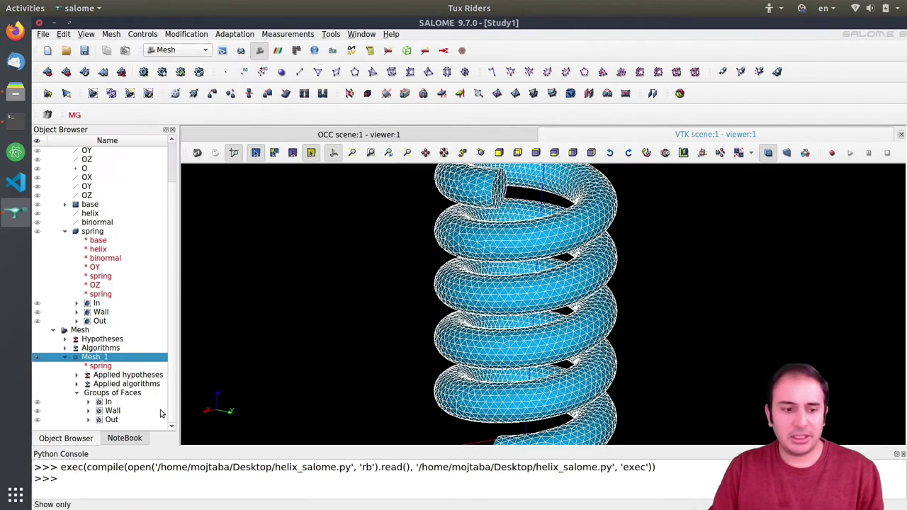
pyautogui.click(38, 358)
pyautogui.click(38, 402)
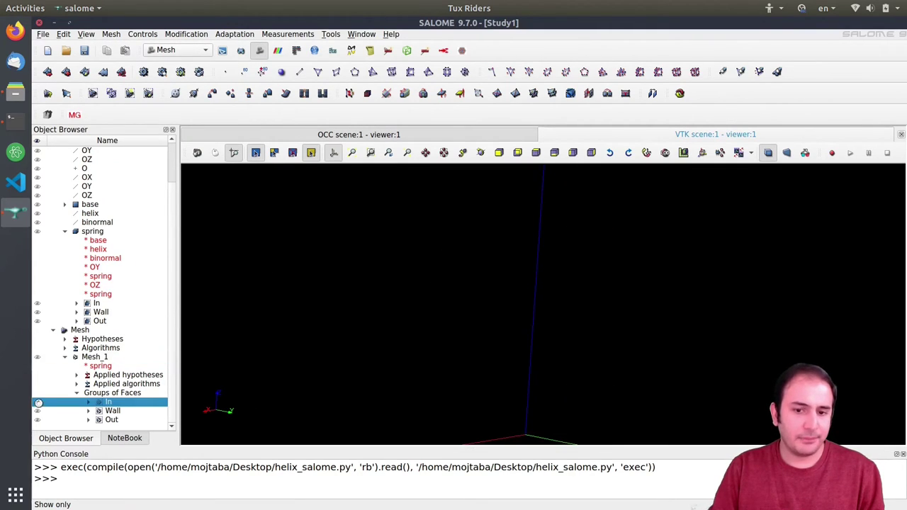
pyautogui.click(38, 410)
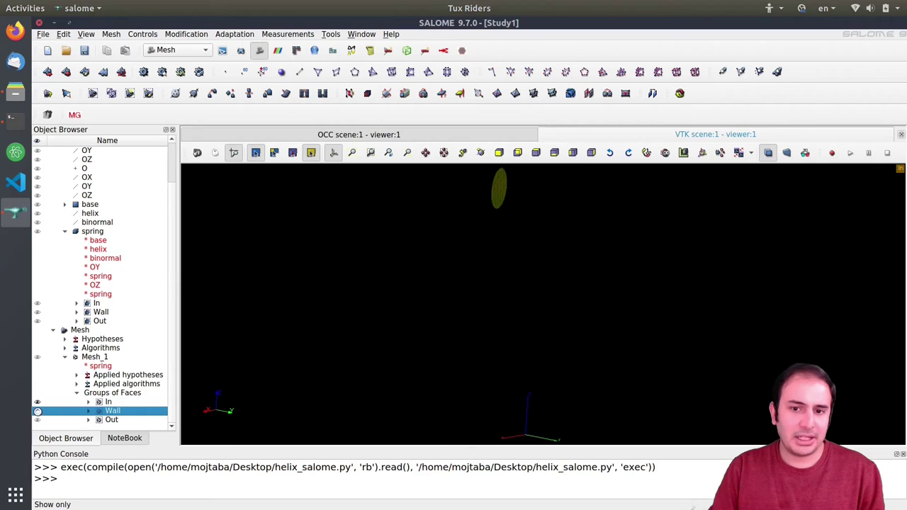
pyautogui.click(38, 420)
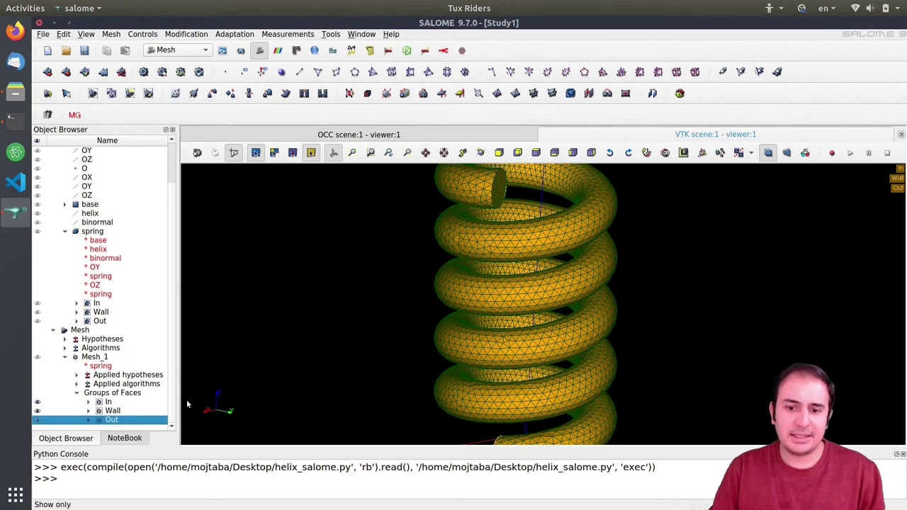
# - Select Mesh_1 and the In, Wall and Out groups in turn to highlight them
pyautogui.click(39, 358)
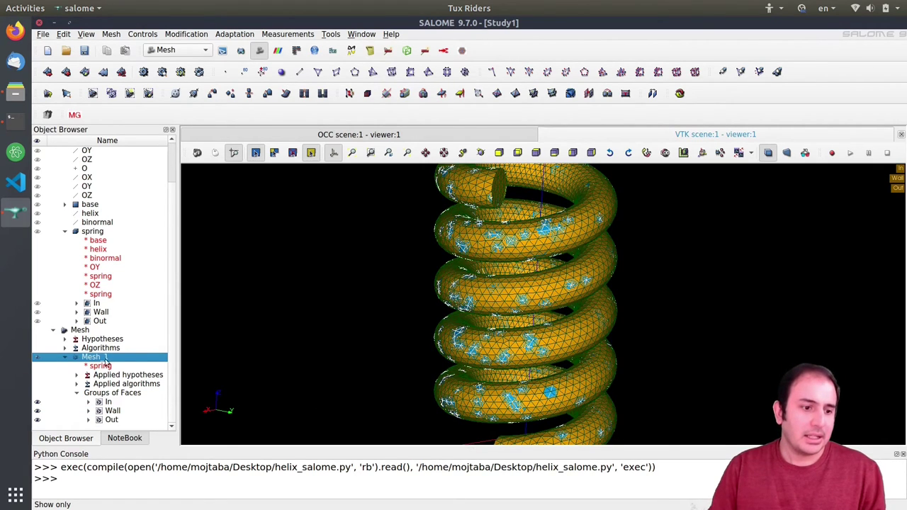
pyautogui.click(38, 401)
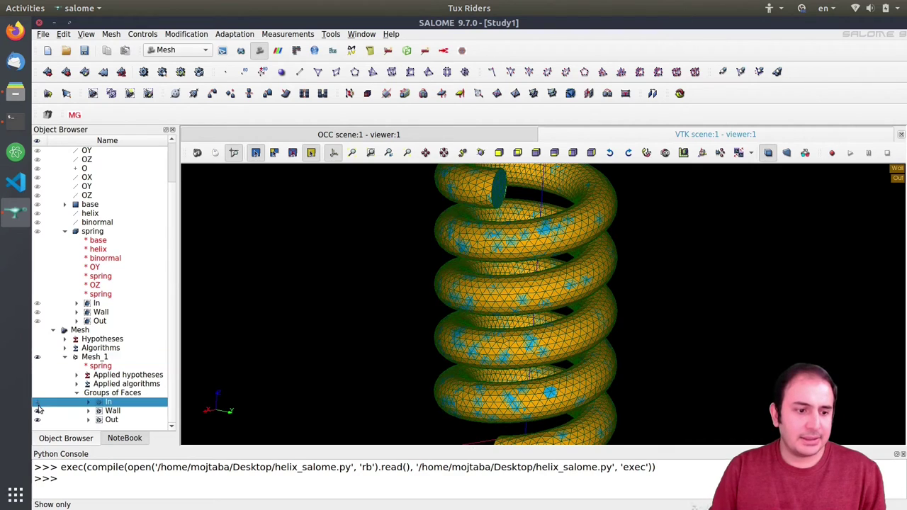
pyautogui.click(39, 411)
pyautogui.click(39, 422)
pyautogui.click(86, 359)
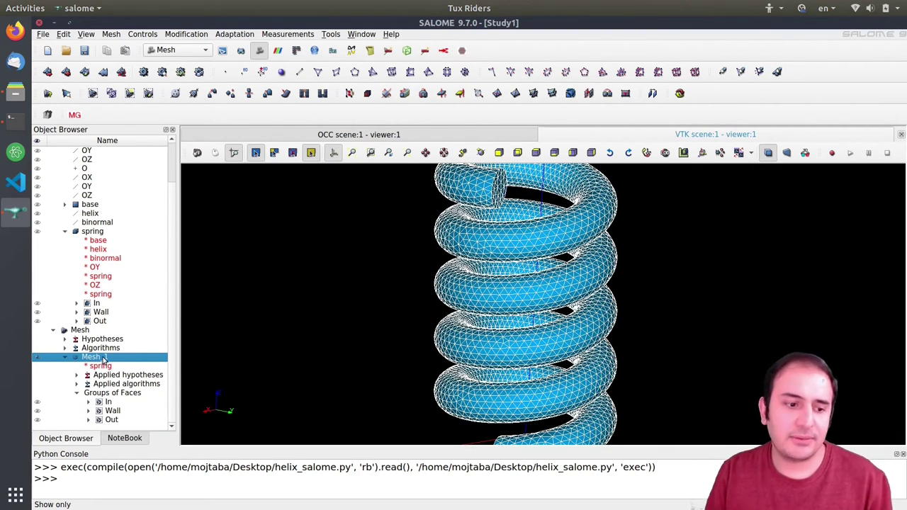
pyautogui.rightClick(103, 361)
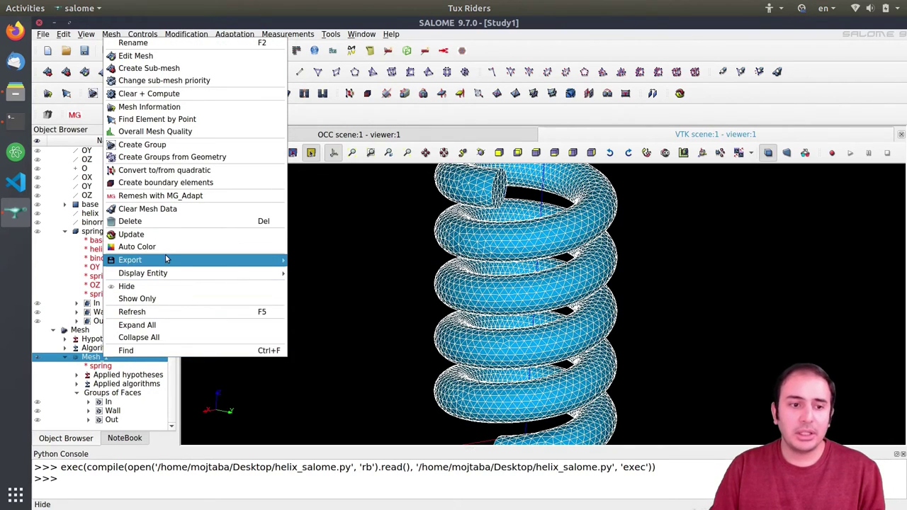
pyautogui.moveTo(165, 259)
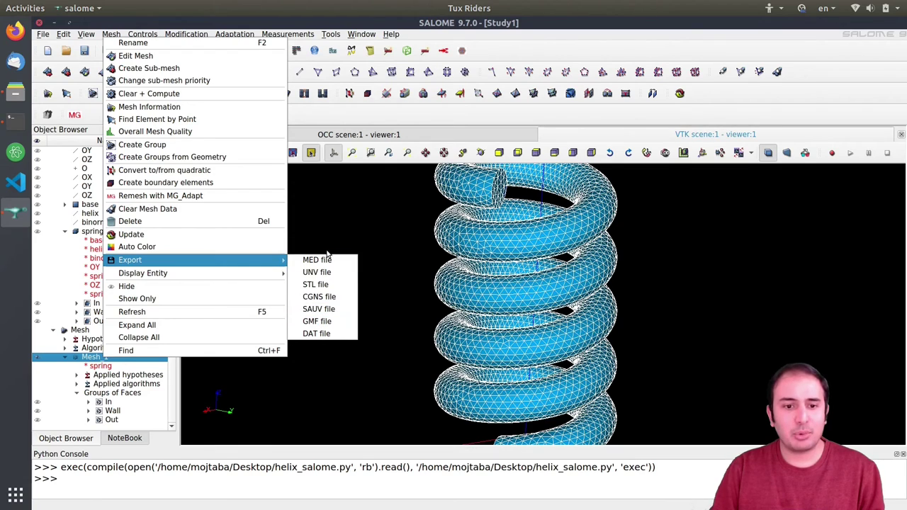
pyautogui.click(324, 322)
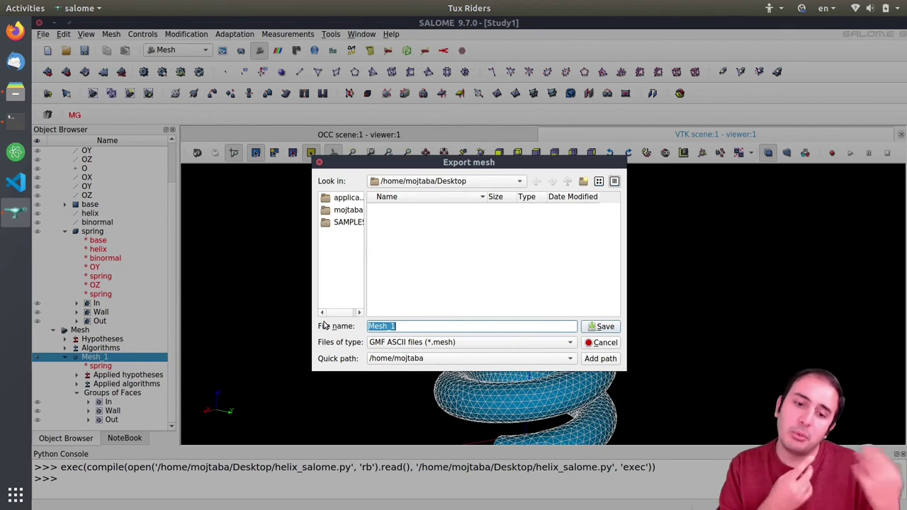
pyautogui.click(607, 343)
pyautogui.rightClick(110, 360)
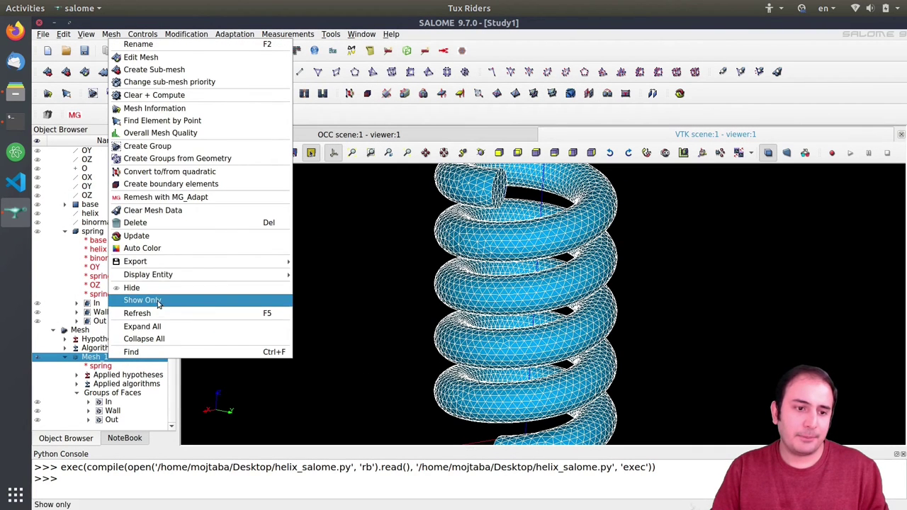
pyautogui.moveTo(145, 264)
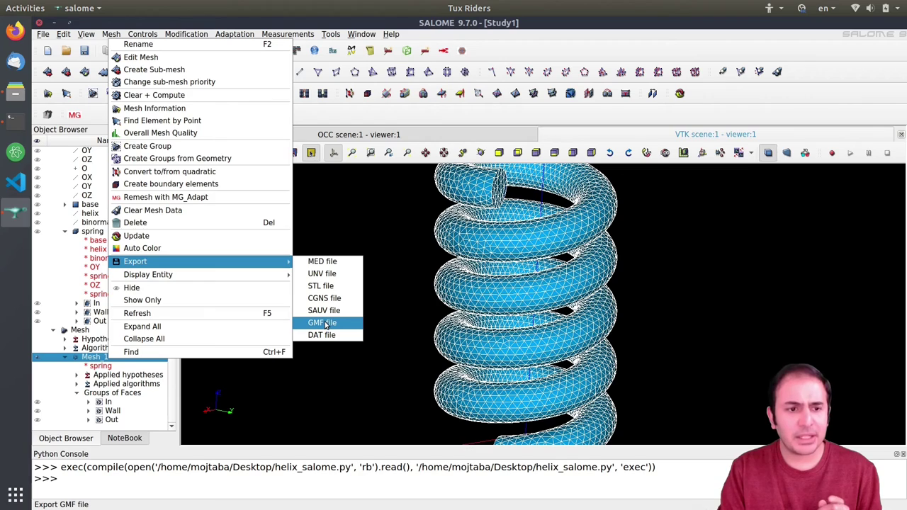
pyautogui.click(363, 215)
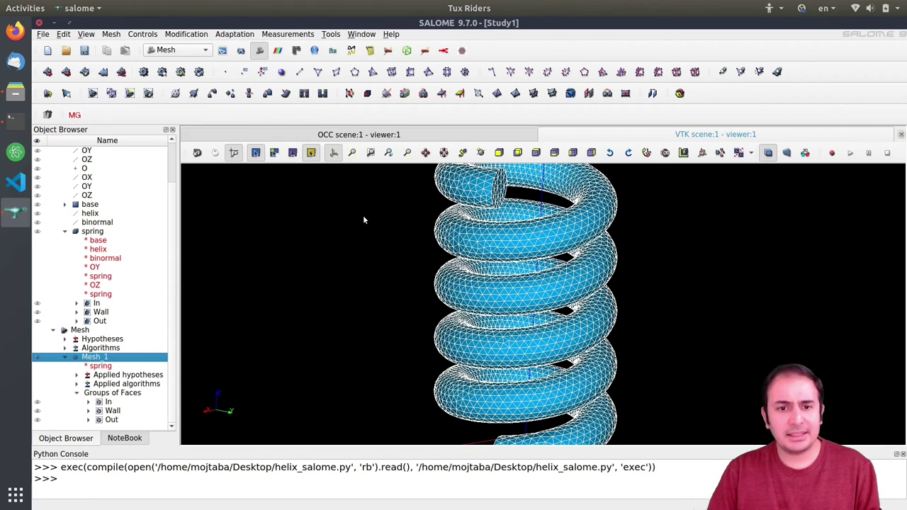